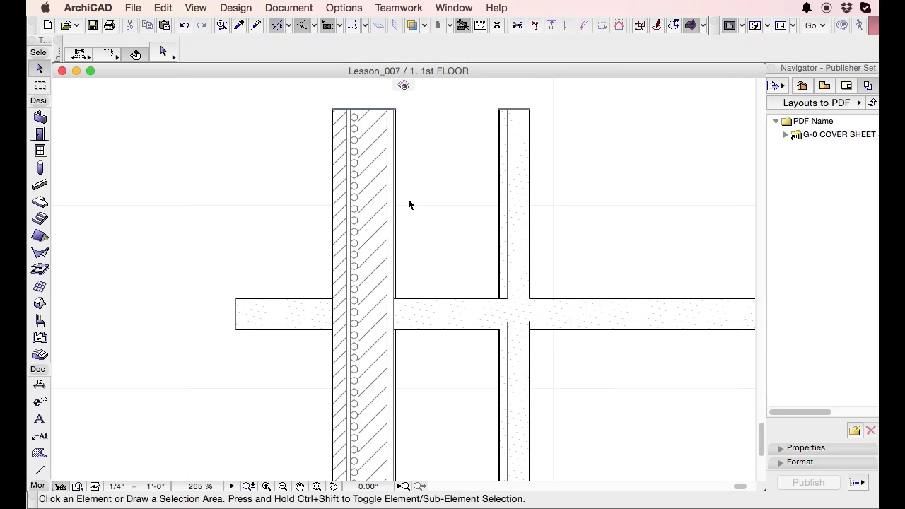
# Examine how the layered exterior wall meets the crossing interior walls on the 1st floor plan.
pyautogui.moveTo(400, 131)
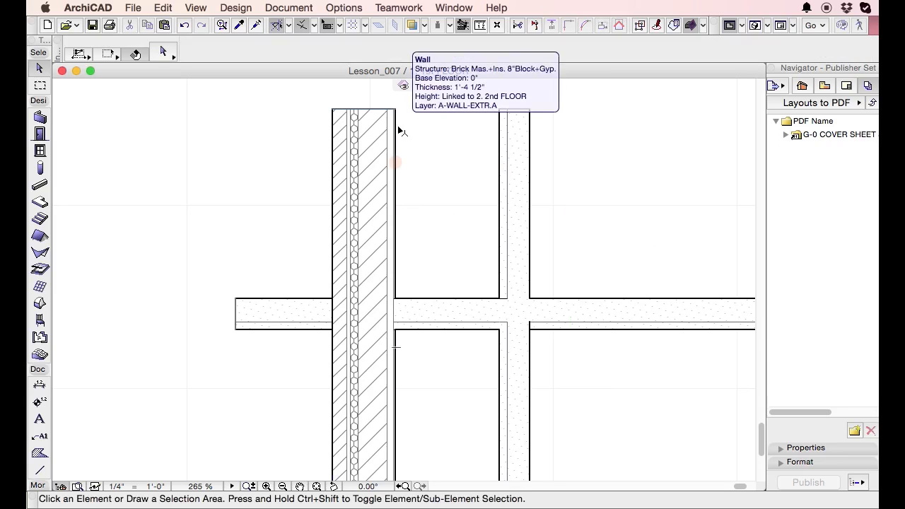
pyautogui.scroll(3, 271, 104)
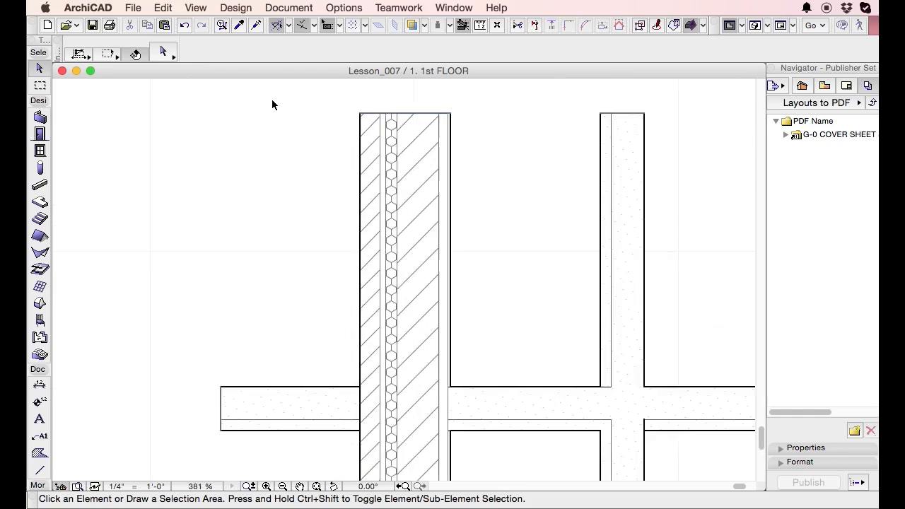
pyautogui.scroll(1, 280, 106)
pyautogui.scroll(-3, 217, 117)
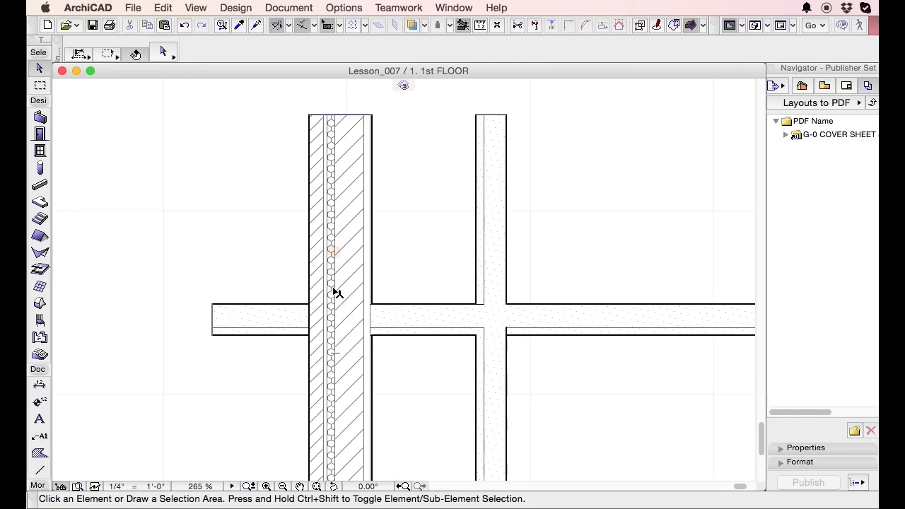
pyautogui.scroll(3, 340, 322)
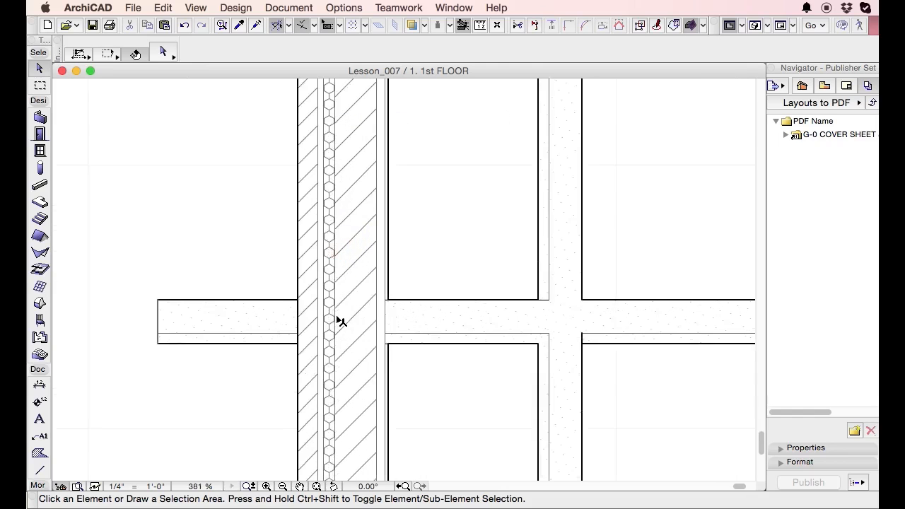
pyautogui.scroll(1, 340, 321)
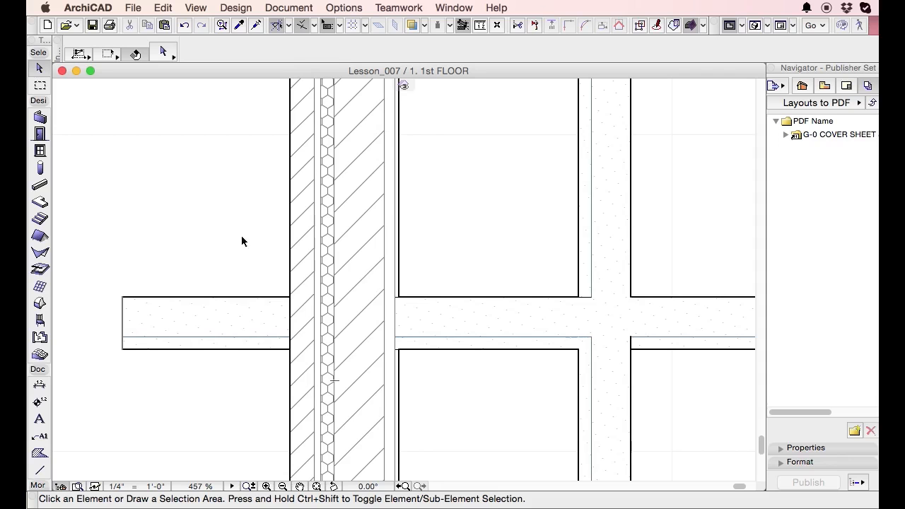
pyautogui.scroll(-1, 247, 244)
pyautogui.scroll(-4, 413, 295)
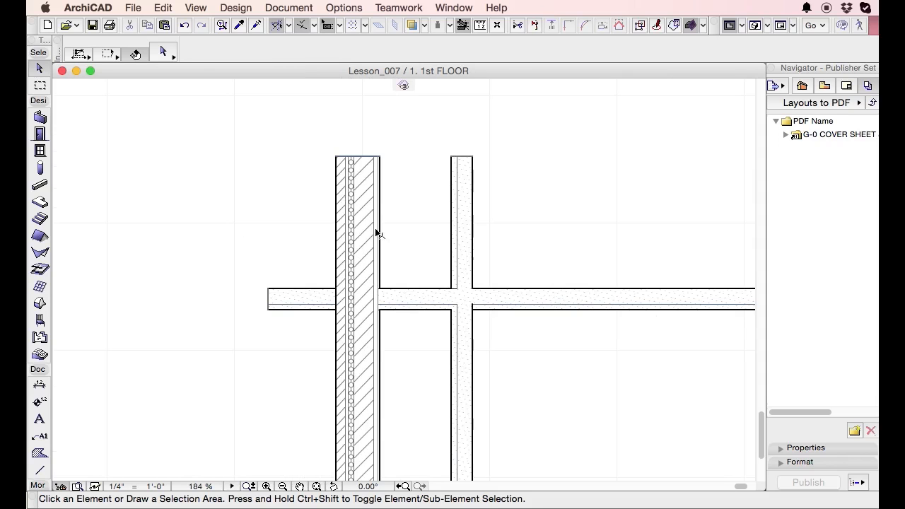
pyautogui.scroll(1, 382, 194)
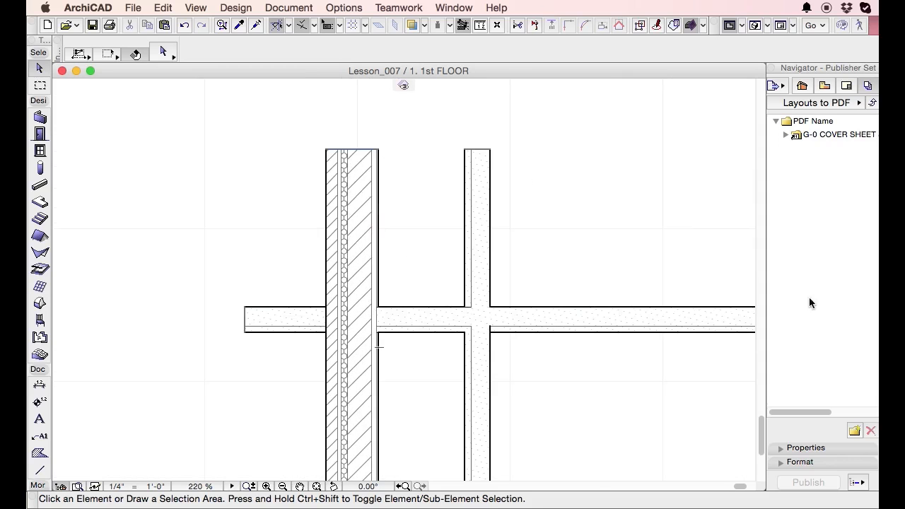
pyautogui.click(359, 7)
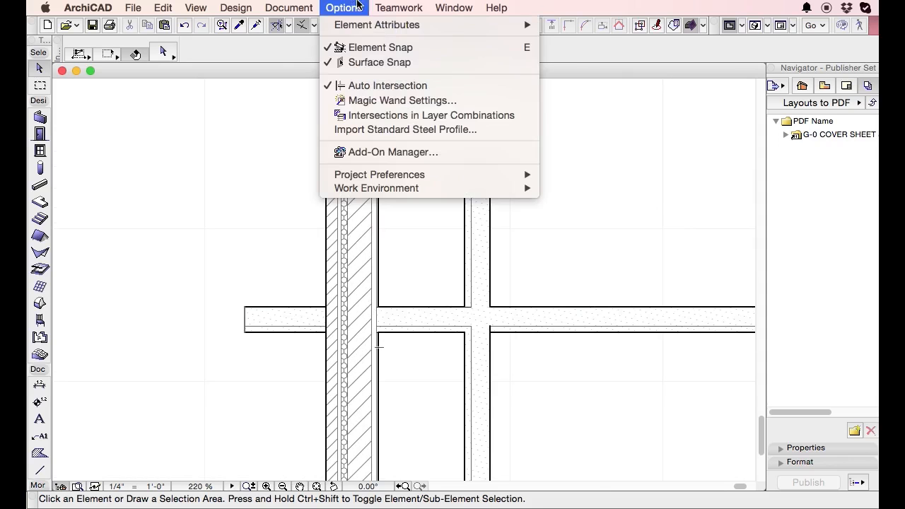
pyautogui.moveTo(370, 26)
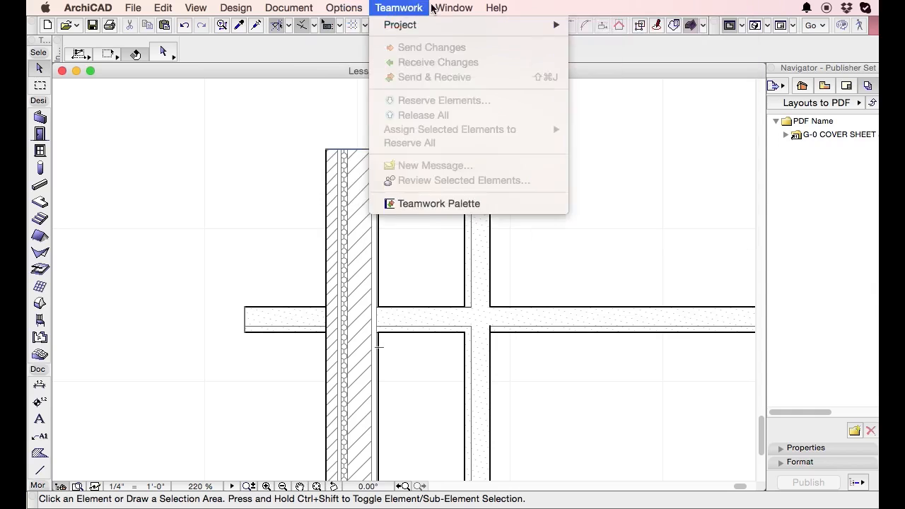
pyautogui.moveTo(448, 9)
pyautogui.moveTo(479, 76)
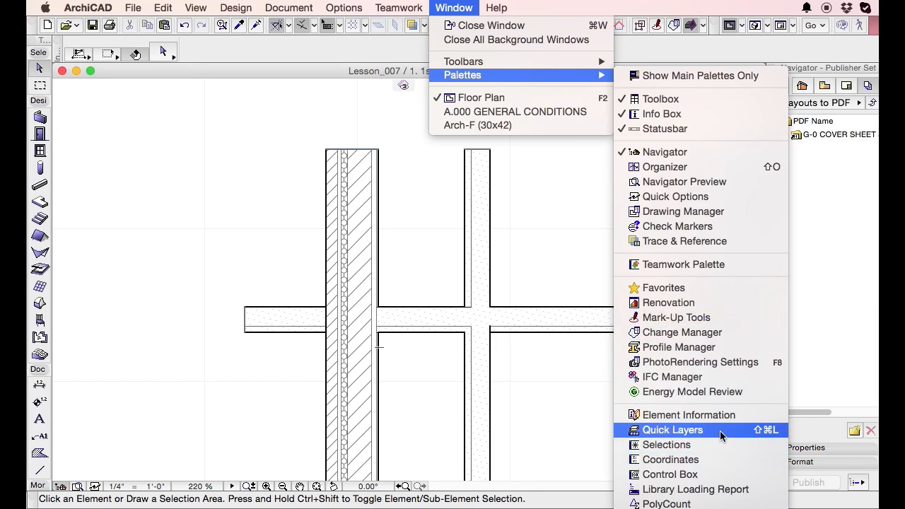
pyautogui.click(705, 183)
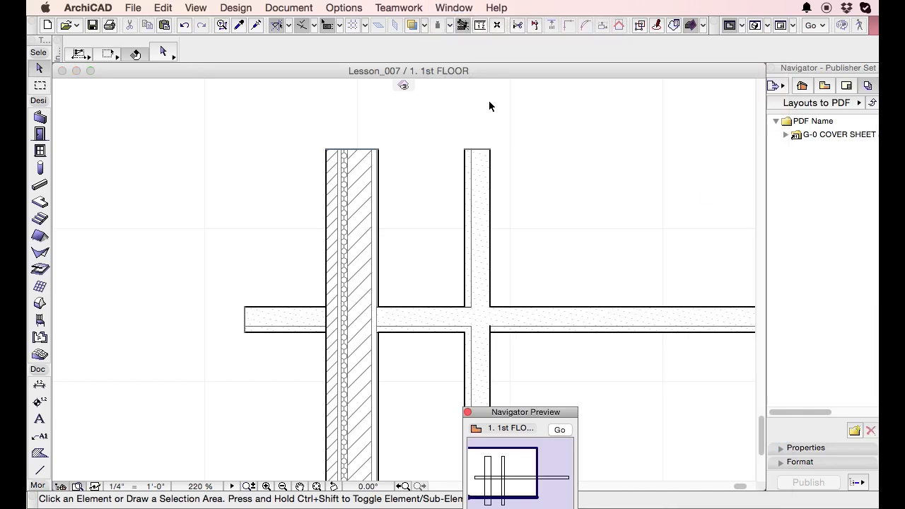
pyautogui.click(468, 412)
# Show the Quick Options palette and place it in a blank area of the plan, clear of the vertical walls.
pyautogui.click(450, 7)
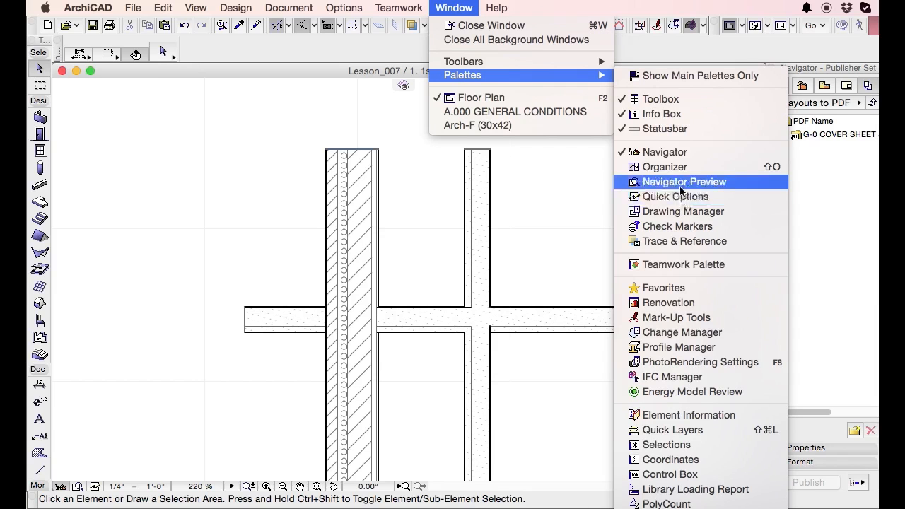
pyautogui.click(677, 197)
pyautogui.moveTo(427, 480); pyautogui.dragTo(722, 87)
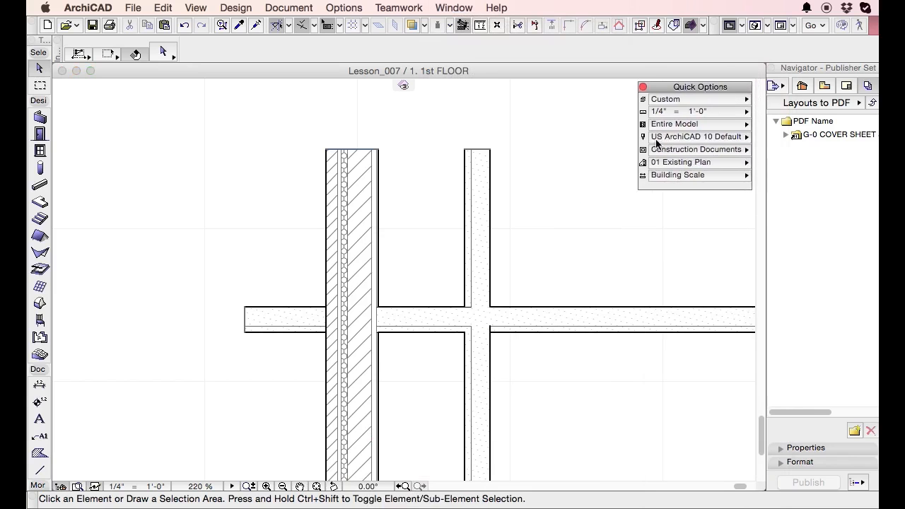
# Set the partial structure display to Core Only and reposition the Quick Options palette clear of the walls.
pyautogui.click(695, 124)
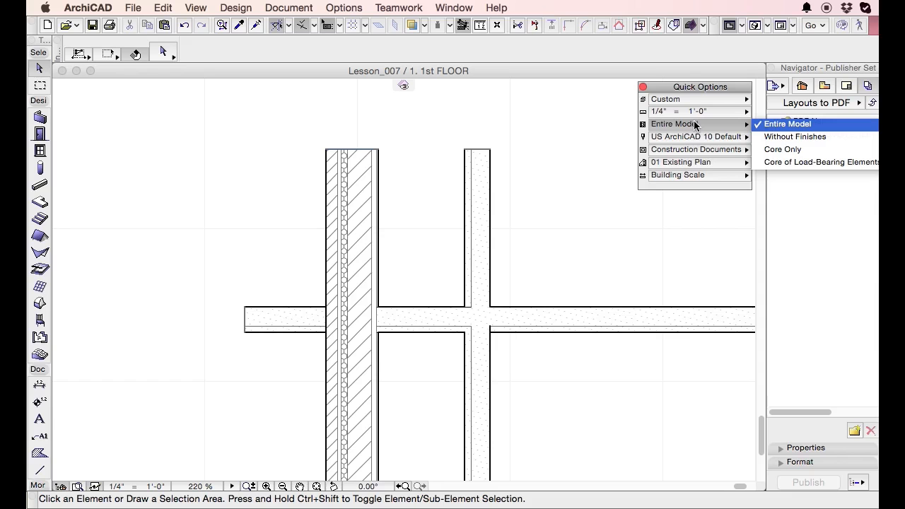
pyautogui.click(689, 86)
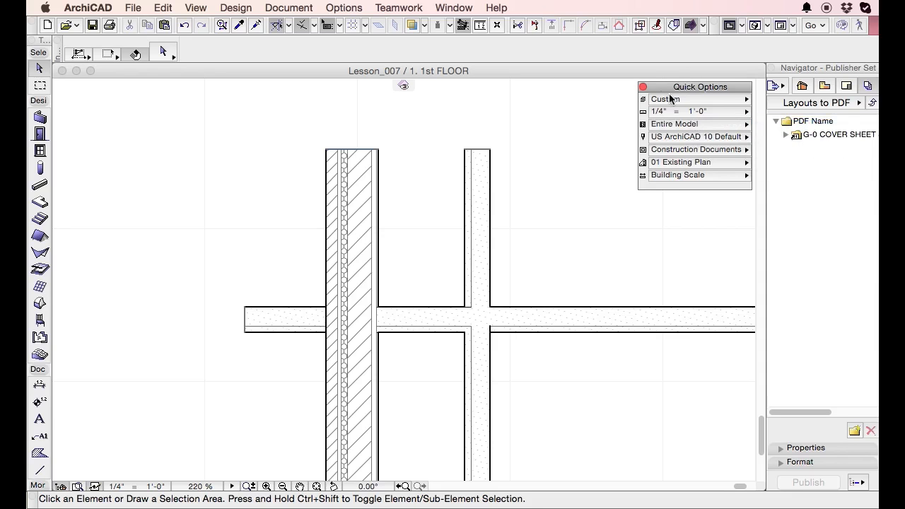
pyautogui.moveTo(670, 85); pyautogui.dragTo(495, 85)
pyautogui.click(516, 126)
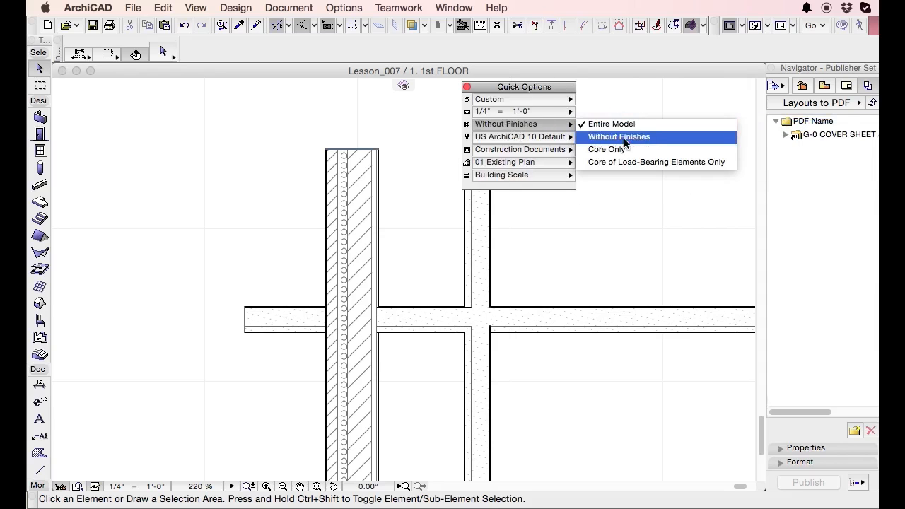
pyautogui.click(629, 150)
pyautogui.moveTo(497, 87); pyautogui.dragTo(592, 86)
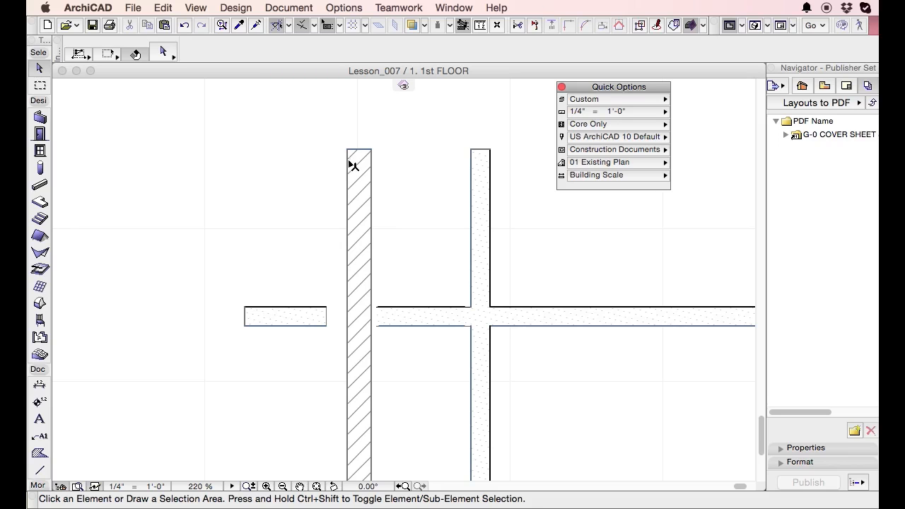
# Switch the partial structure display to Without Finishes and back to Entire Model.
pyautogui.click(635, 124)
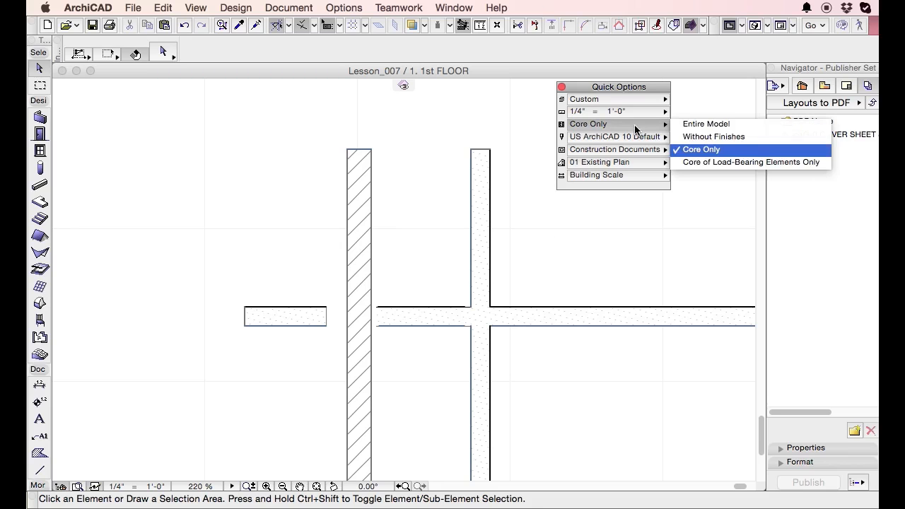
pyautogui.click(707, 135)
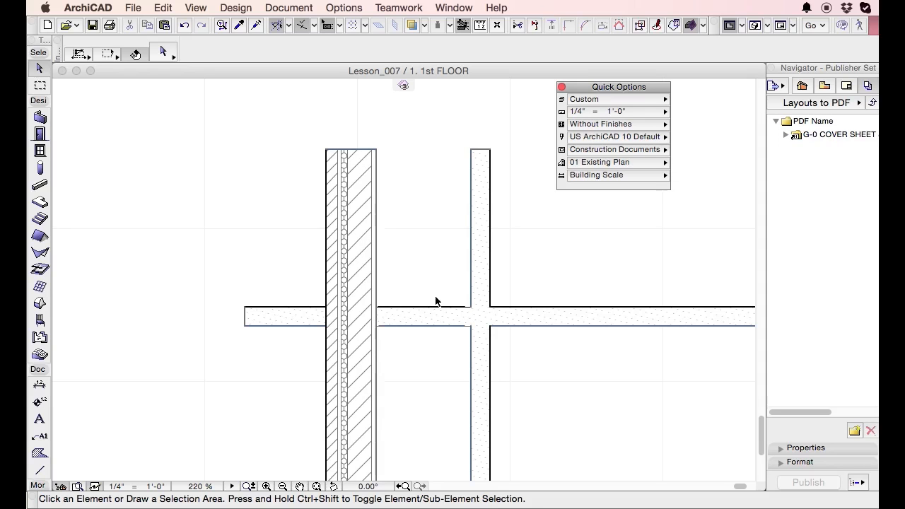
pyautogui.click(624, 124)
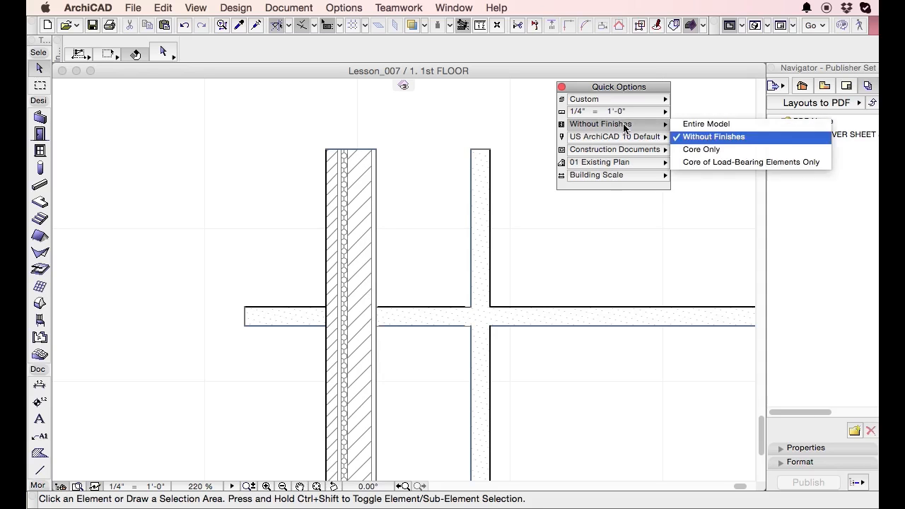
pyautogui.click(790, 124)
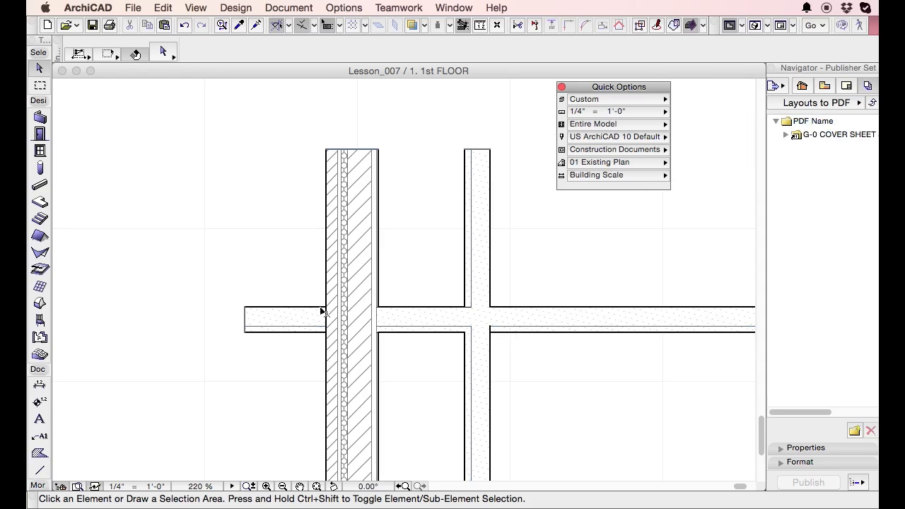
# Try to bring up the selected exterior wall's own composite in the Composite Structures settings.
pyautogui.scroll(3, 320, 307)
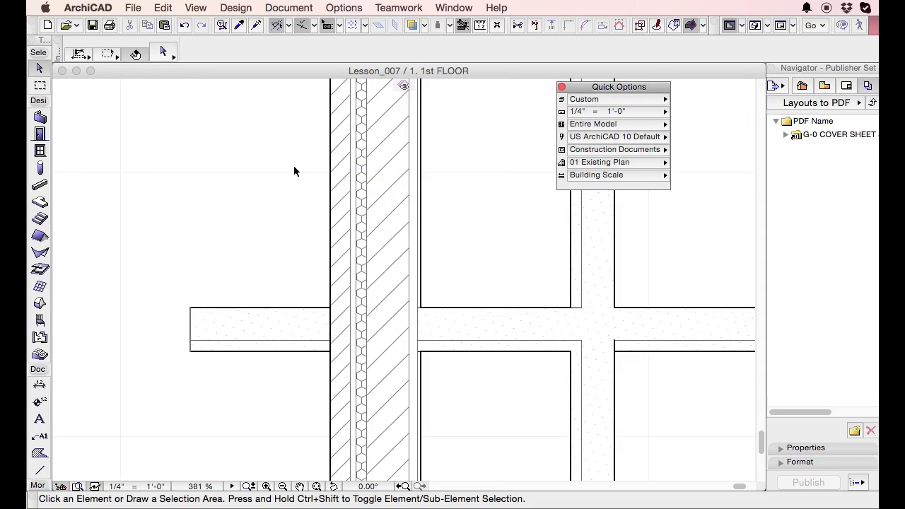
pyautogui.click(393, 284)
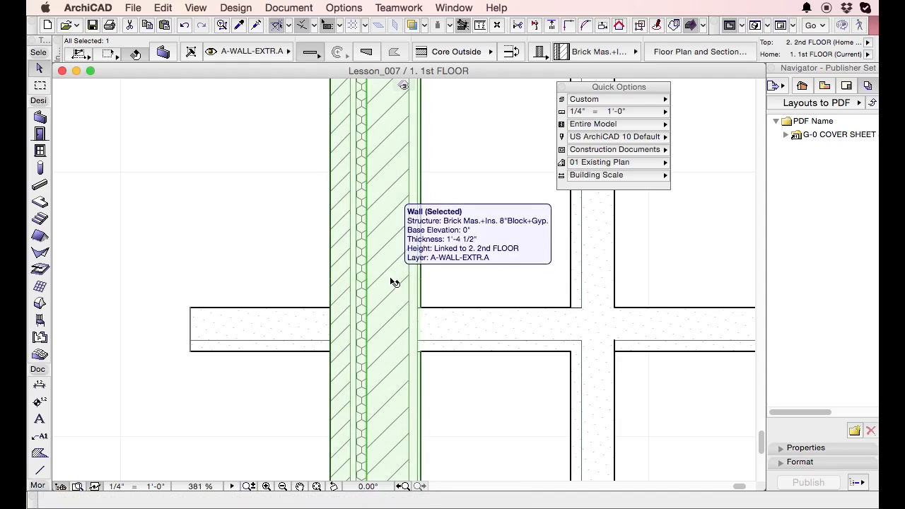
pyautogui.hotkey('alt', 'c')
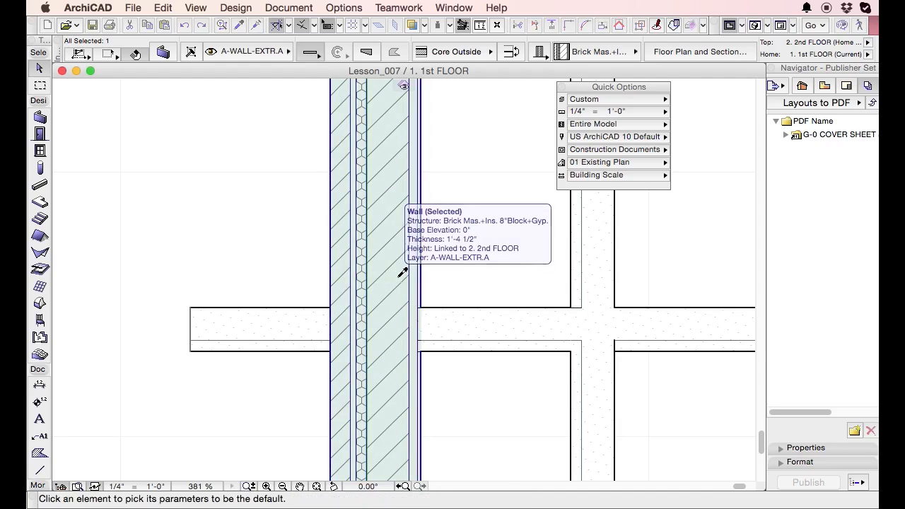
pyautogui.press('super+alt+c')
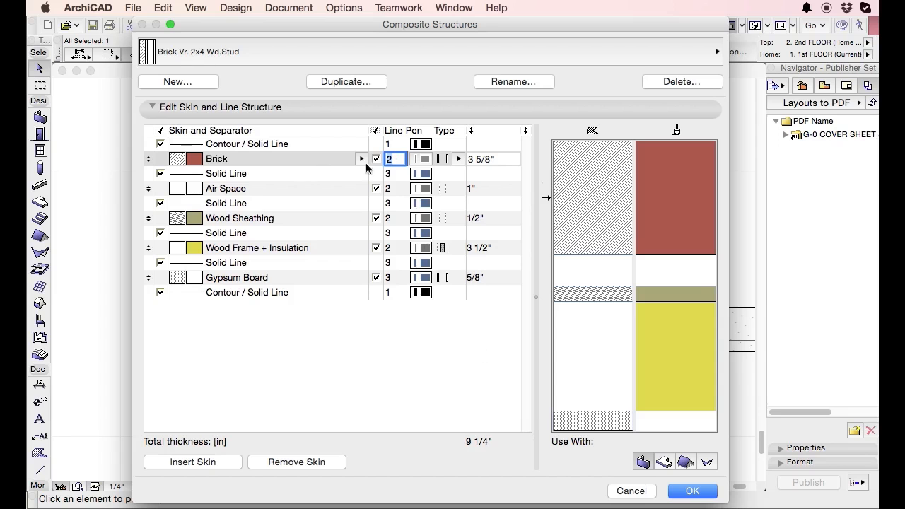
pyautogui.moveTo(428, 26); pyautogui.dragTo(424, 318)
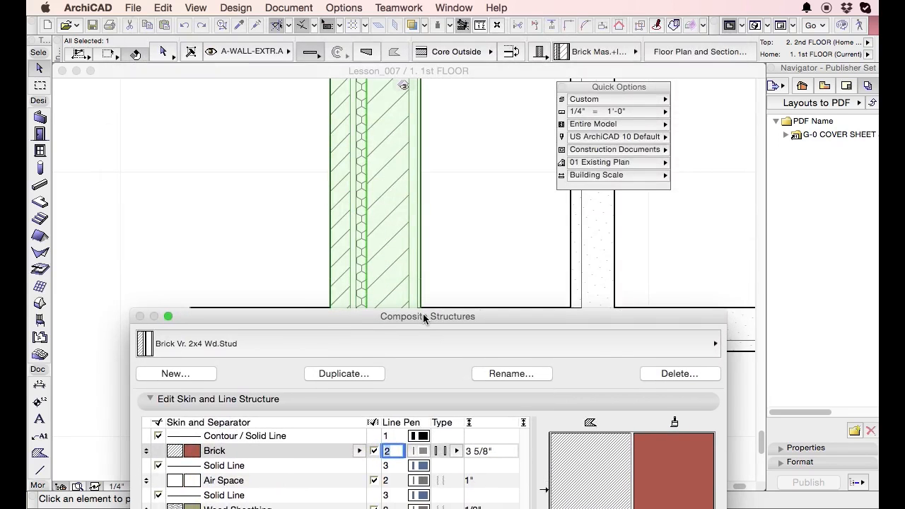
pyautogui.moveTo(423, 319); pyautogui.dragTo(380, 4)
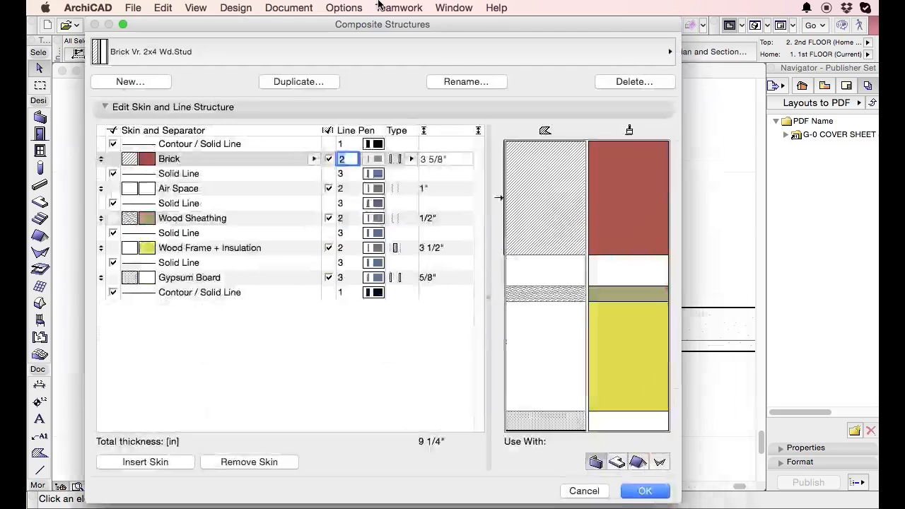
pyautogui.press('Escape')
# Pick up the exterior wall's parameters and review the skins of its Brick Mas.+Ins. 8"Block+Gyp. composite.
pyautogui.keyDown('alt'); pyautogui.click(412, 198); pyautogui.keyUp('alt')
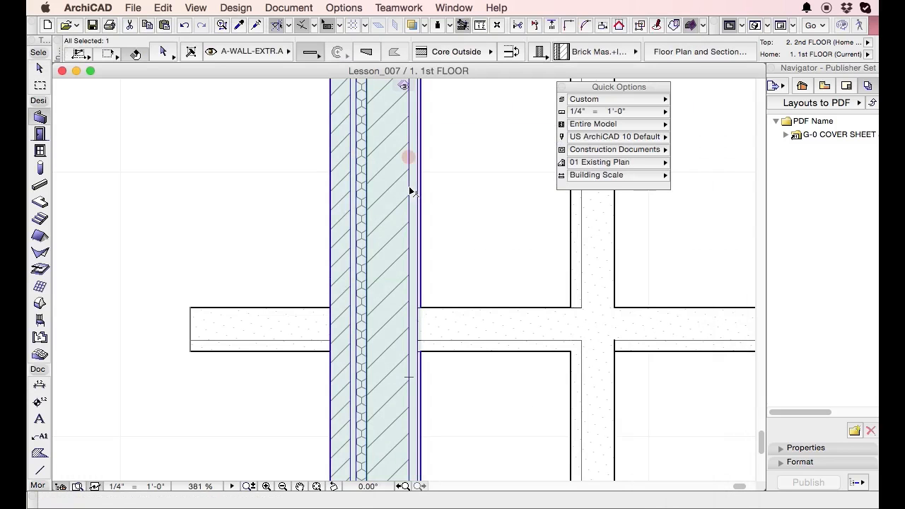
pyautogui.press('super+shift+c')
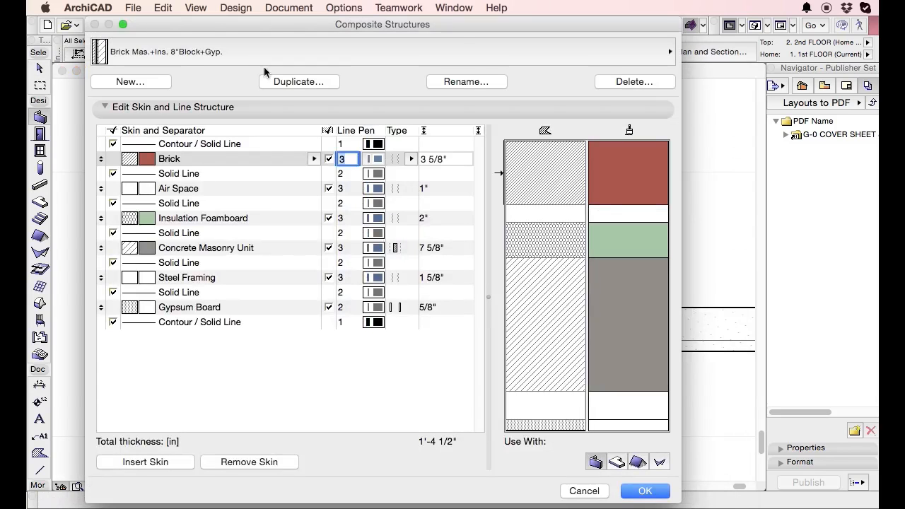
pyautogui.moveTo(311, 21)
pyautogui.mouseDown()
pyautogui.moveTo(314, 367)
pyautogui.moveTo(317, 24)
pyautogui.mouseUp()
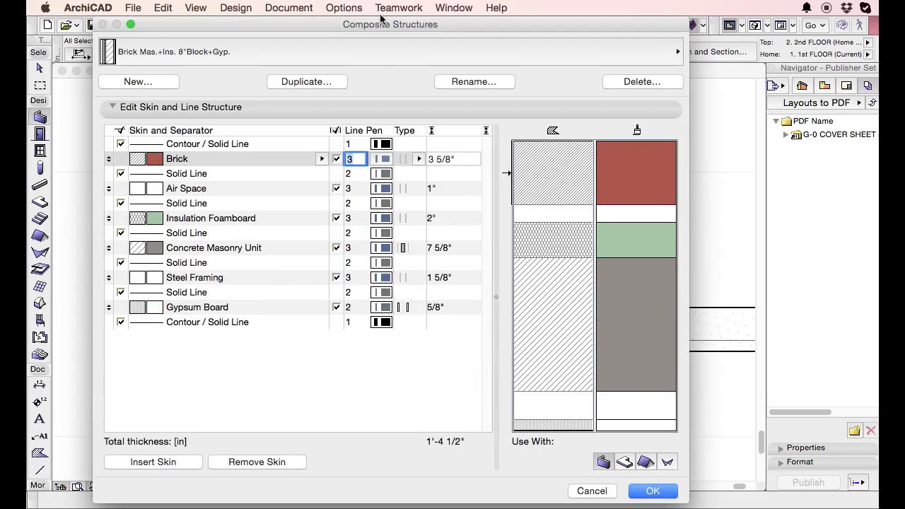
pyautogui.press('Escape')
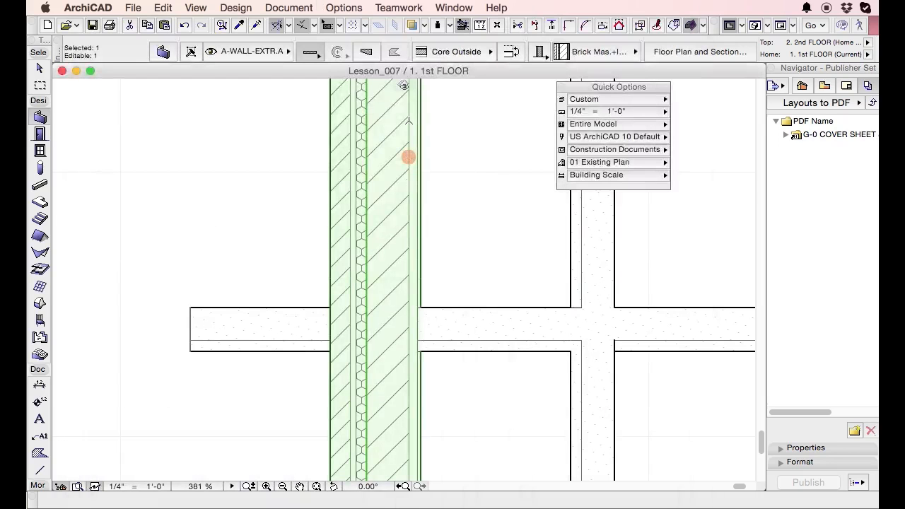
pyautogui.press('Escape')
pyautogui.press('Escape')
# Reselect the exterior wall, pick up its parameters as the default, and open its composite definition in Composite Structures.
pyautogui.click(412, 229)
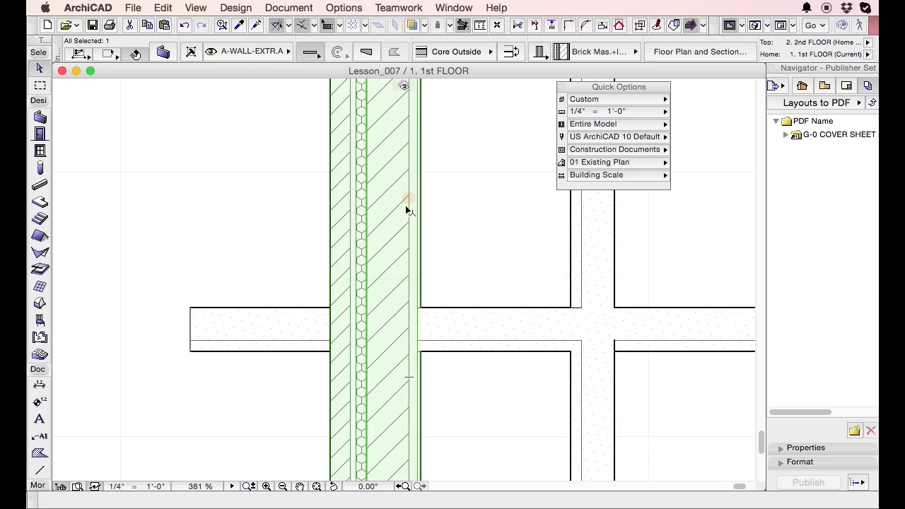
pyautogui.click(409, 210)
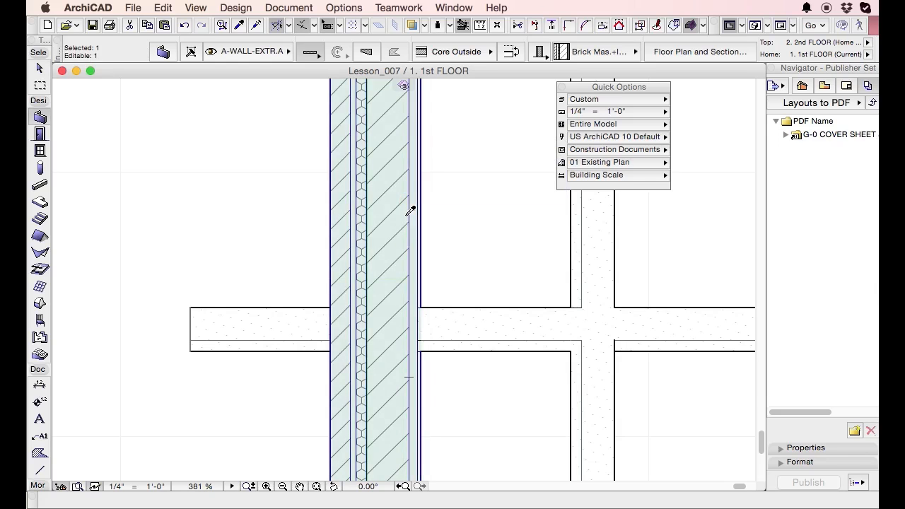
pyautogui.click(344, 8)
pyautogui.moveTo(348, 28)
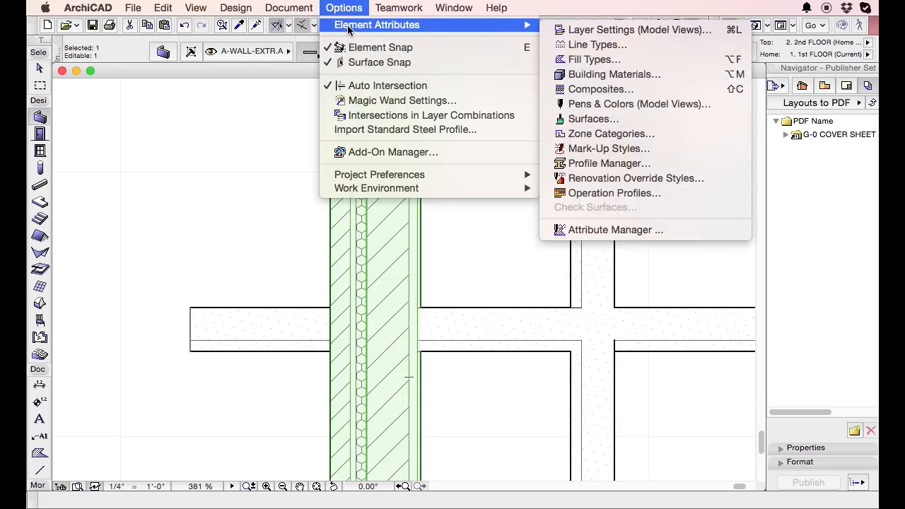
pyautogui.click(645, 91)
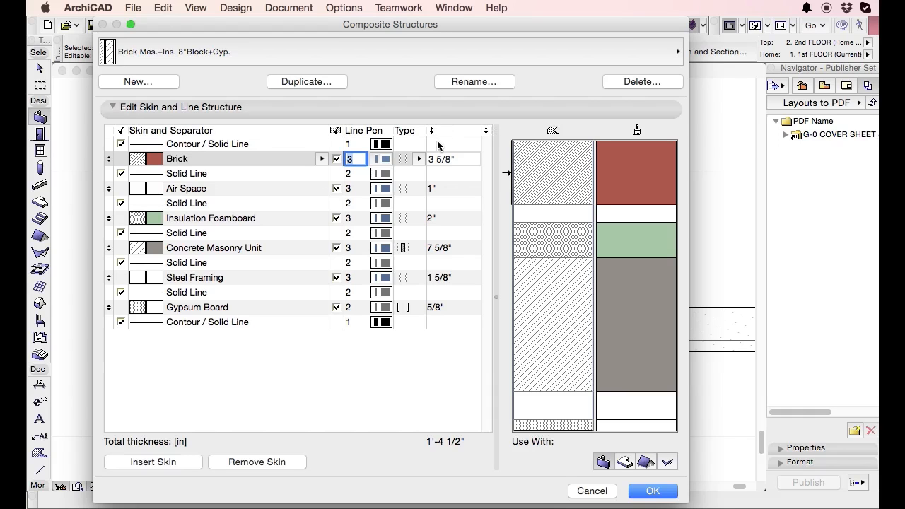
# Review the thickness, pen and separator line settings of the Air Space through Gypsum Board skins and the contour below them.
pyautogui.click(442, 189)
pyautogui.click(444, 220)
pyautogui.click(453, 248)
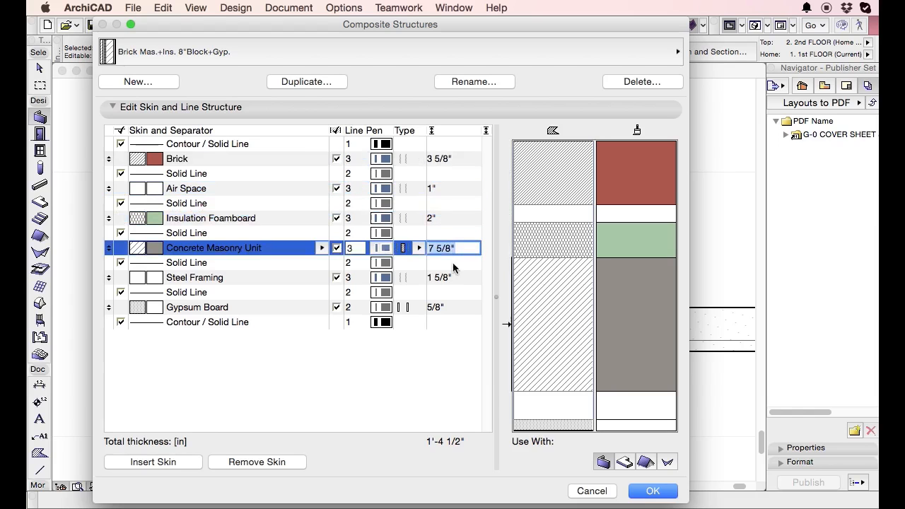
pyautogui.click(453, 277)
pyautogui.click(451, 307)
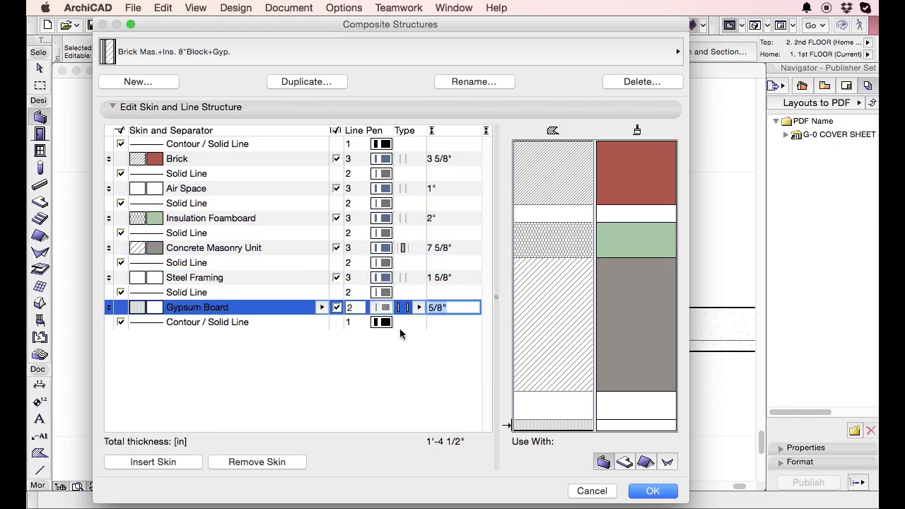
pyautogui.click(388, 326)
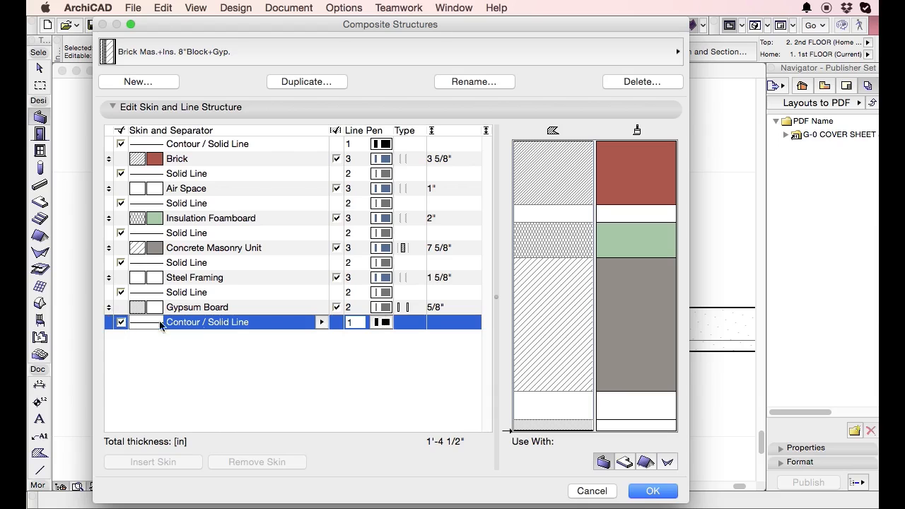
pyautogui.click(380, 310)
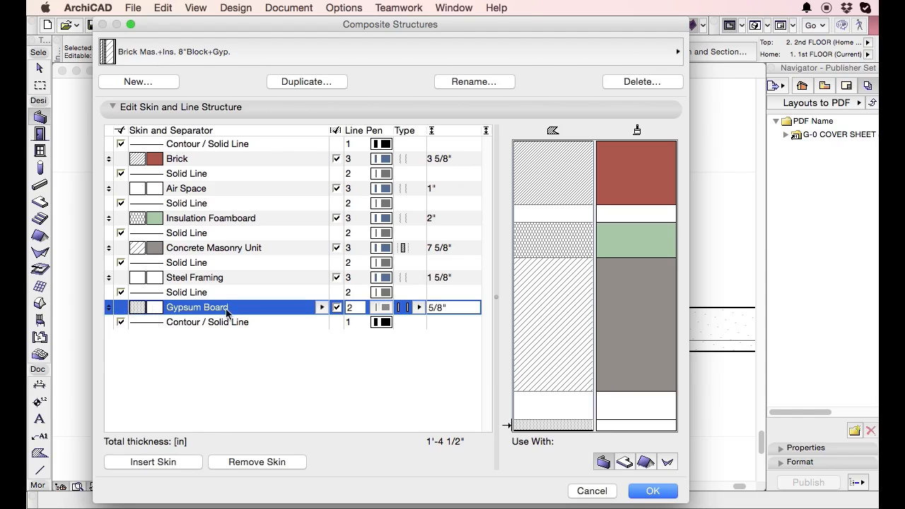
pyautogui.click(378, 296)
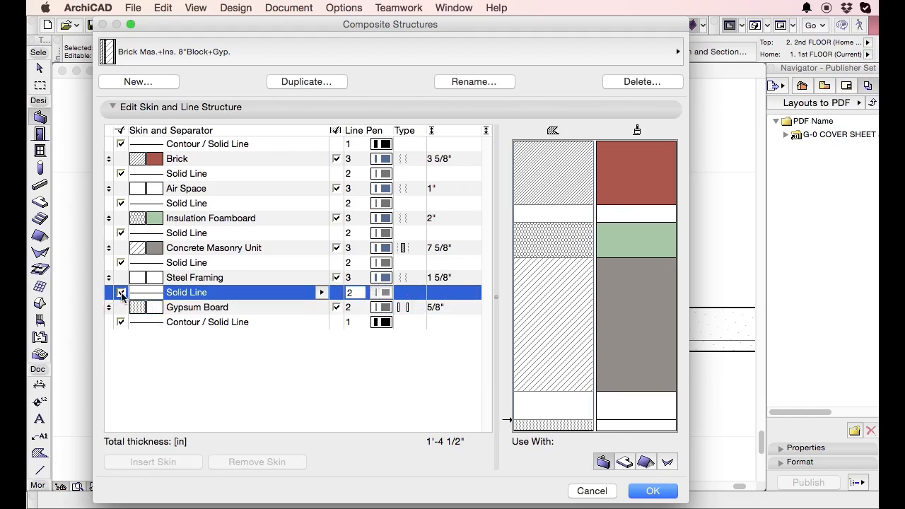
# Reorder the composite's skins so that Gypsum Board sits between Brick and Air Space.
pyautogui.moveTo(109, 277); pyautogui.dragTo(108, 247)
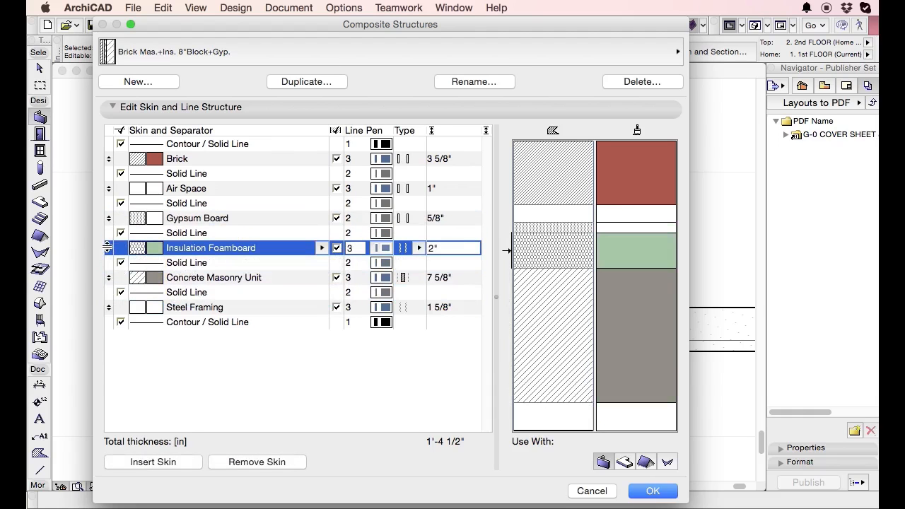
pyautogui.moveTo(110, 190); pyautogui.dragTo(109, 218)
pyautogui.moveTo(108, 159)
pyautogui.mouseDown()
pyautogui.moveTo(109, 188)
pyautogui.moveTo(109, 159)
pyautogui.mouseUp()
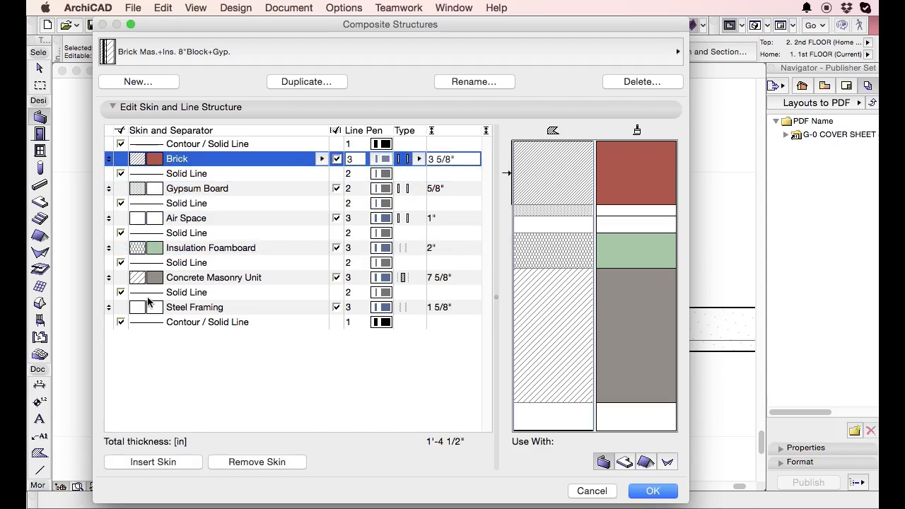
# Replace the Concrete Masonry Unit skin's building material with Concrete Structural, trying Carpet in between.
pyautogui.click(138, 279)
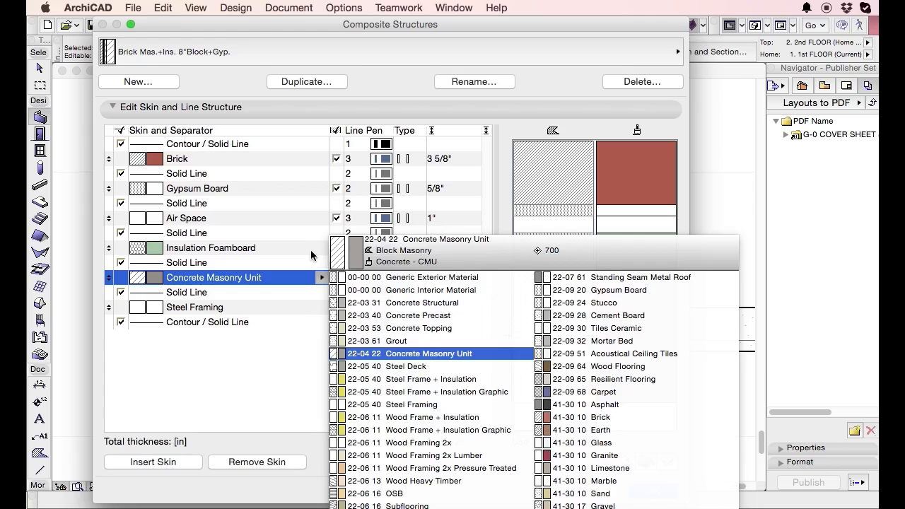
pyautogui.click(248, 343)
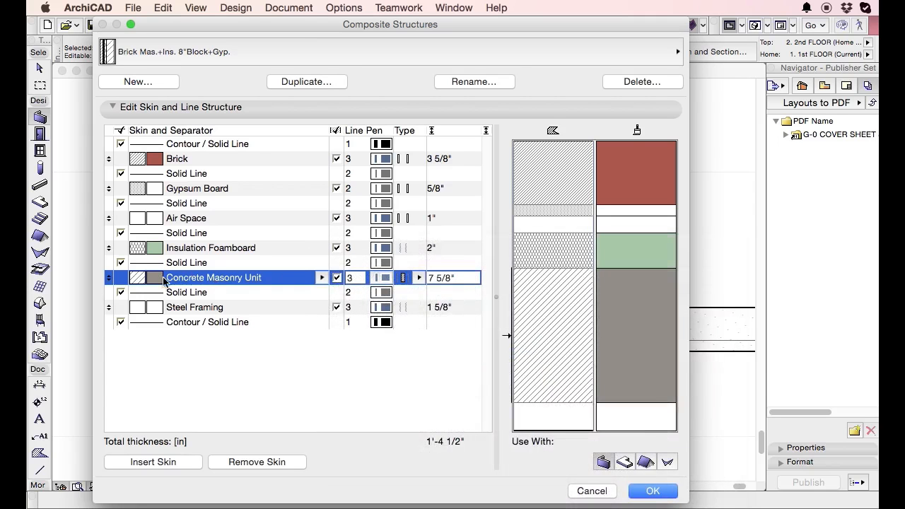
pyautogui.click(322, 279)
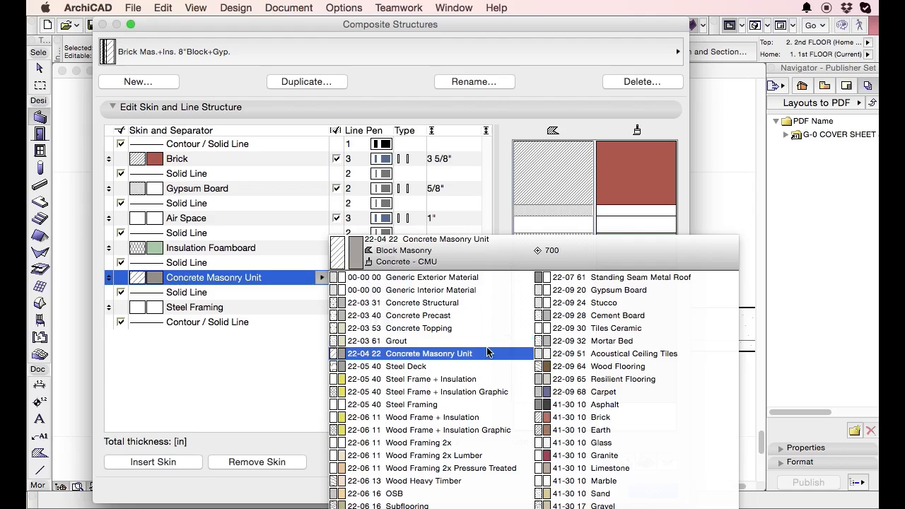
pyautogui.click(480, 304)
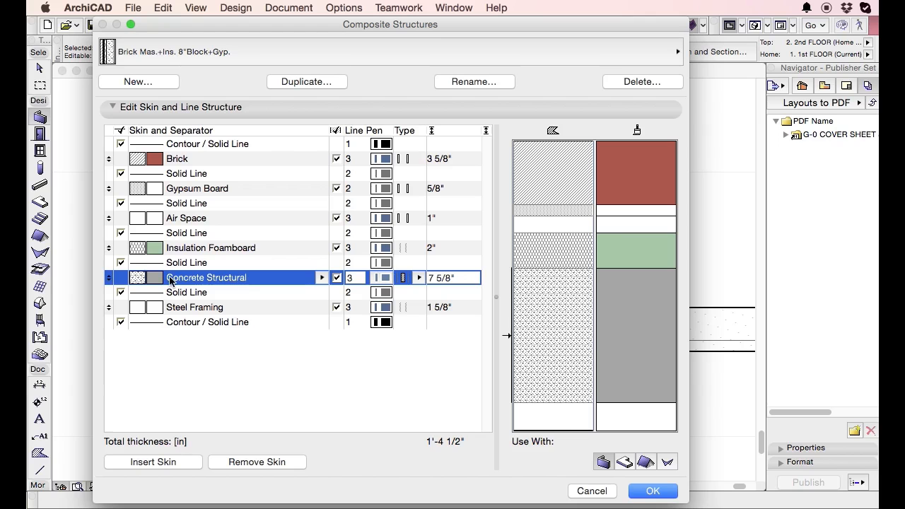
pyautogui.click(225, 280)
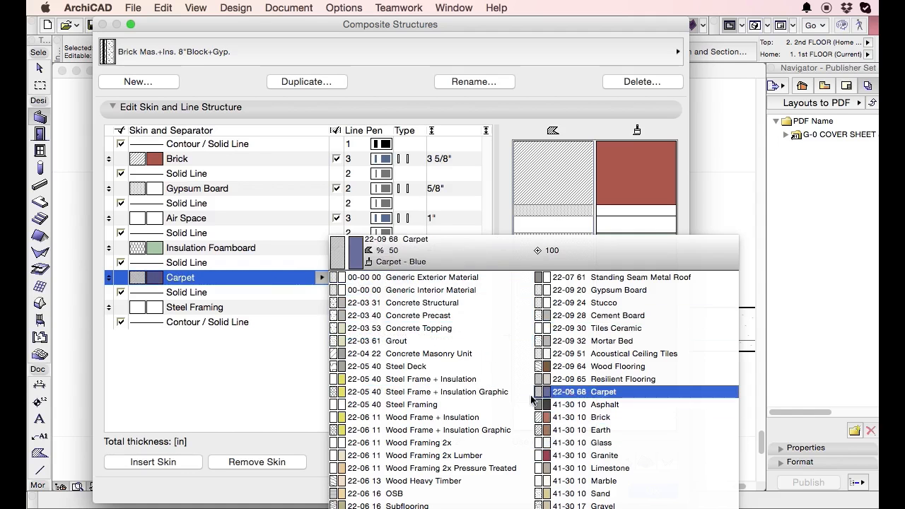
pyautogui.click(422, 303)
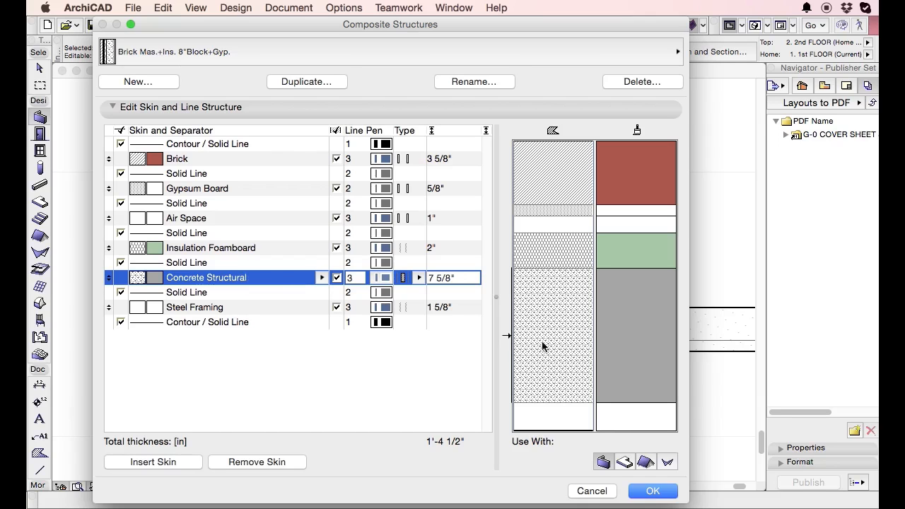
# Select individual skins and separators in the composite preview to find their matching settings, including the available separator line types.
pyautogui.click(564, 263)
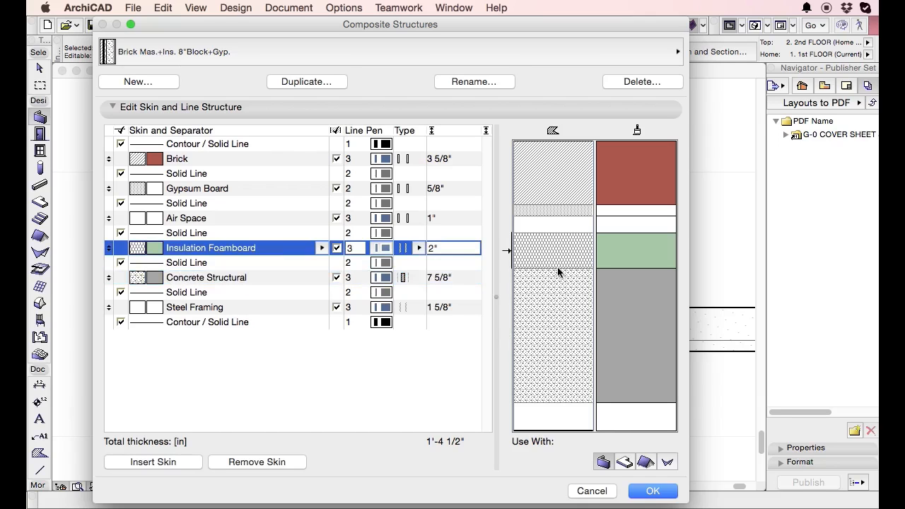
pyautogui.click(222, 233)
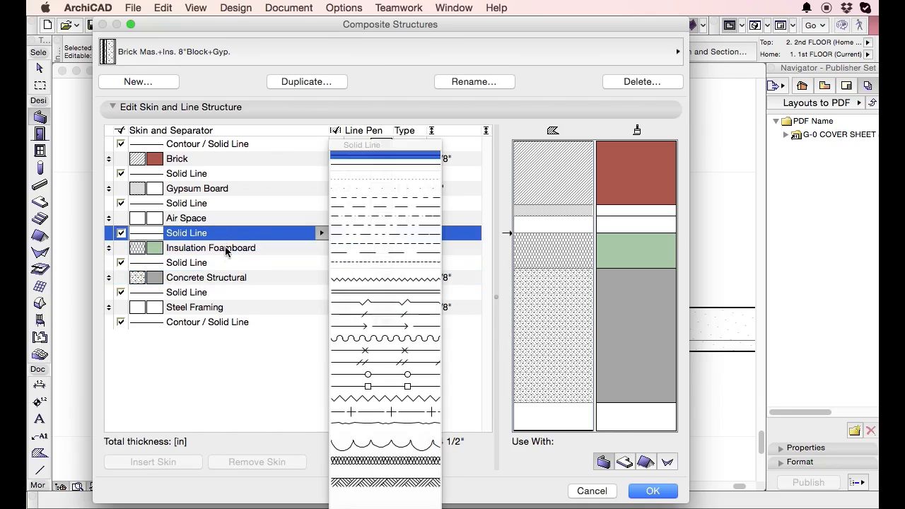
pyautogui.click(258, 379)
pyautogui.click(272, 231)
pyautogui.click(305, 262)
pyautogui.click(558, 225)
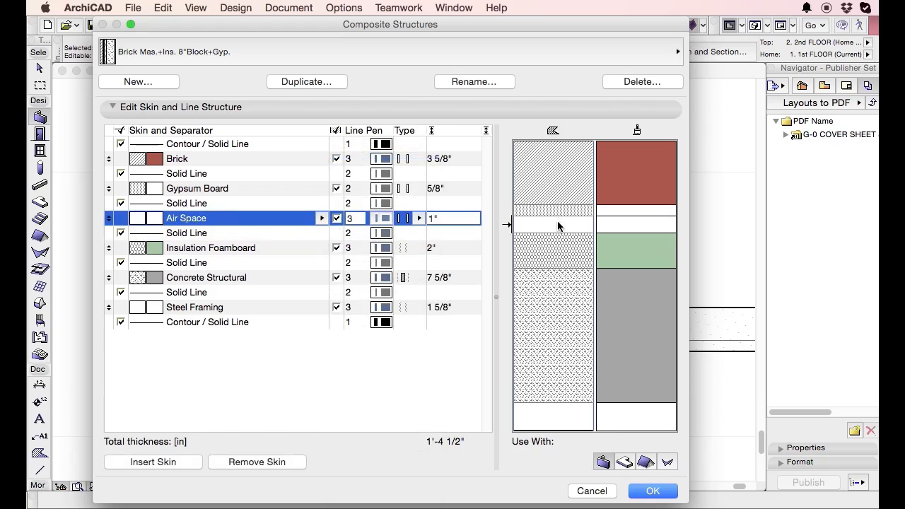
pyautogui.click(546, 215)
pyautogui.click(545, 210)
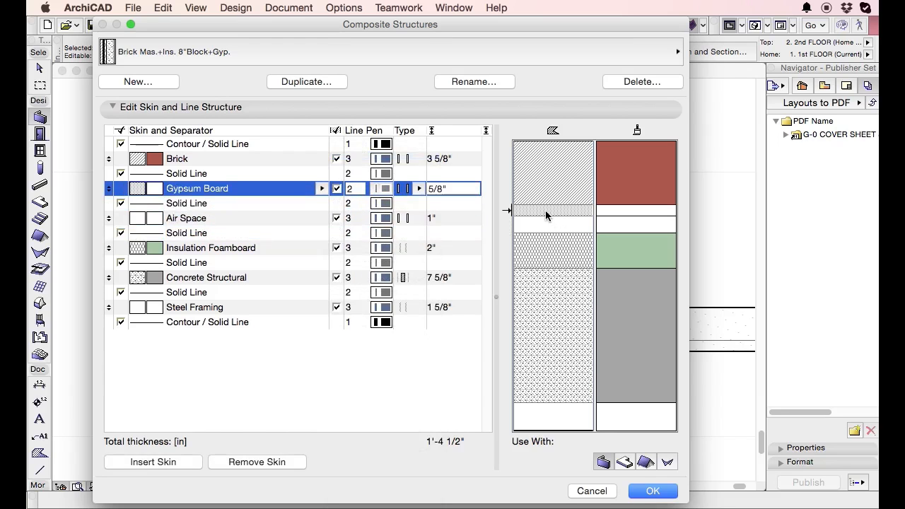
pyautogui.click(542, 205)
pyautogui.click(540, 197)
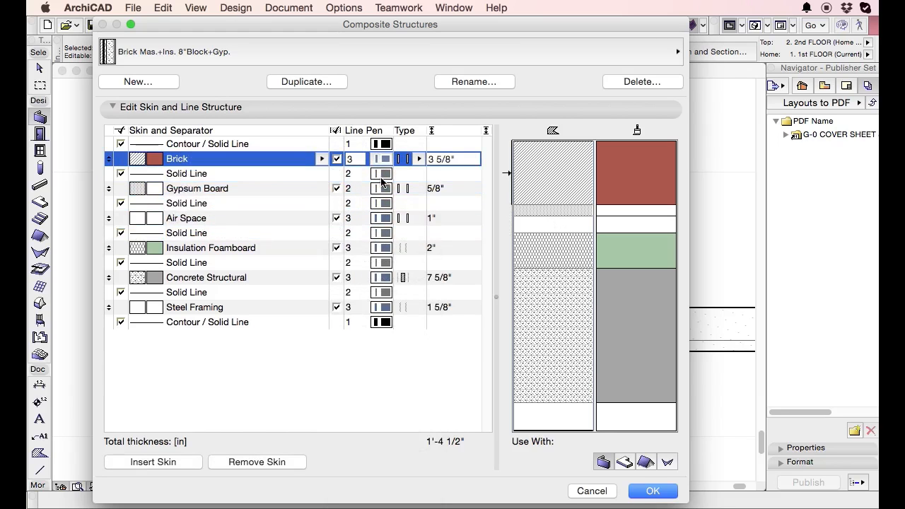
# Set the separator line between the Brick and Gypsum Board skins to Big Zigzag.
pyautogui.click(534, 208)
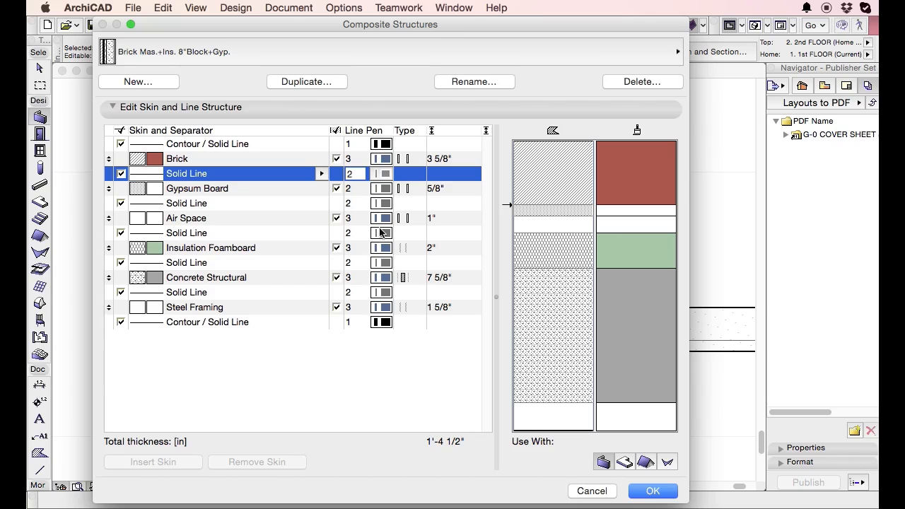
pyautogui.click(320, 173)
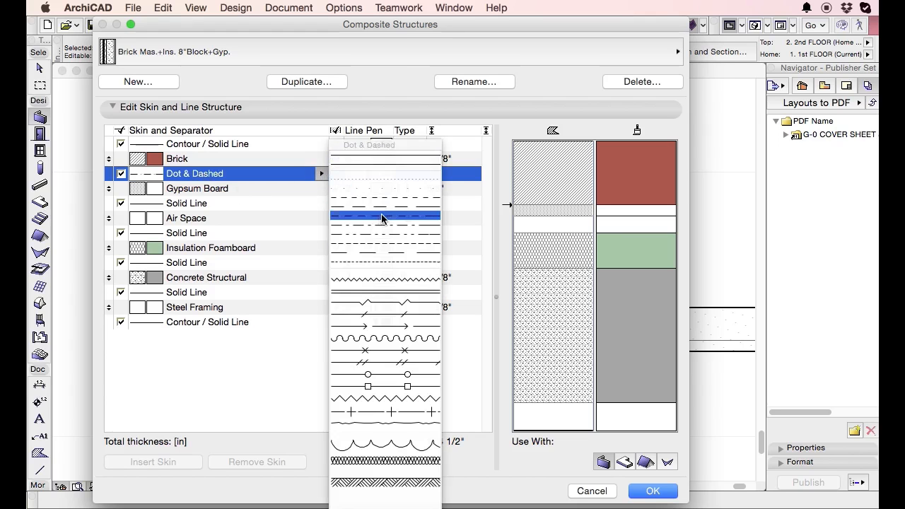
pyautogui.click(385, 403)
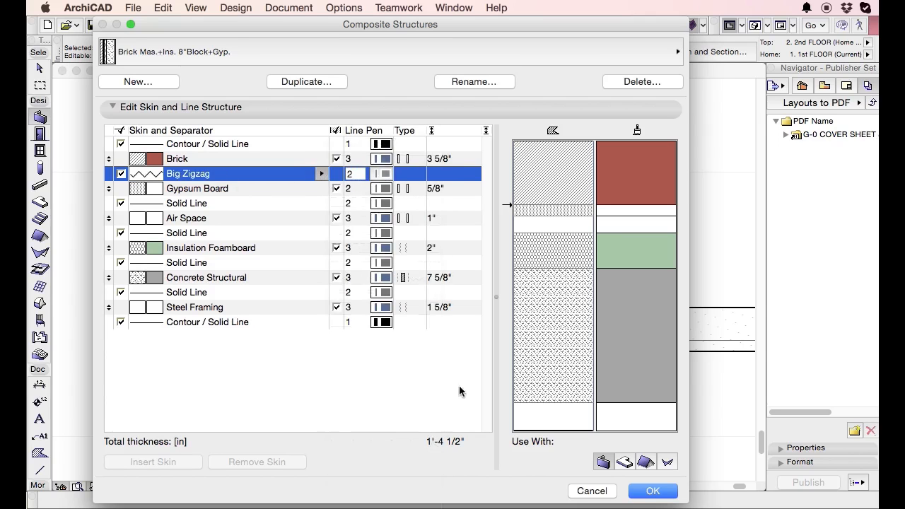
# Set the separator line between Gypsum Board and Air Space to Double, and leave the composite settings without keeping the edits.
pyautogui.click(525, 216)
pyautogui.click(322, 203)
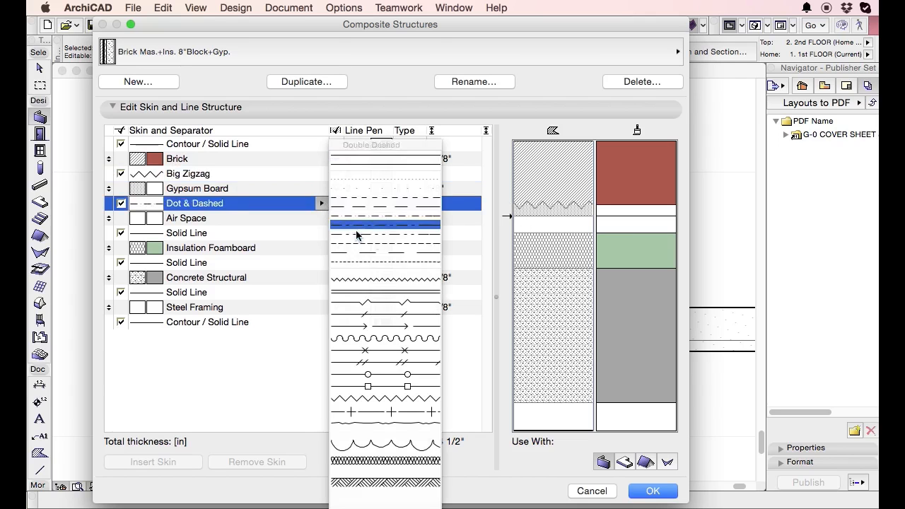
pyautogui.click(388, 287)
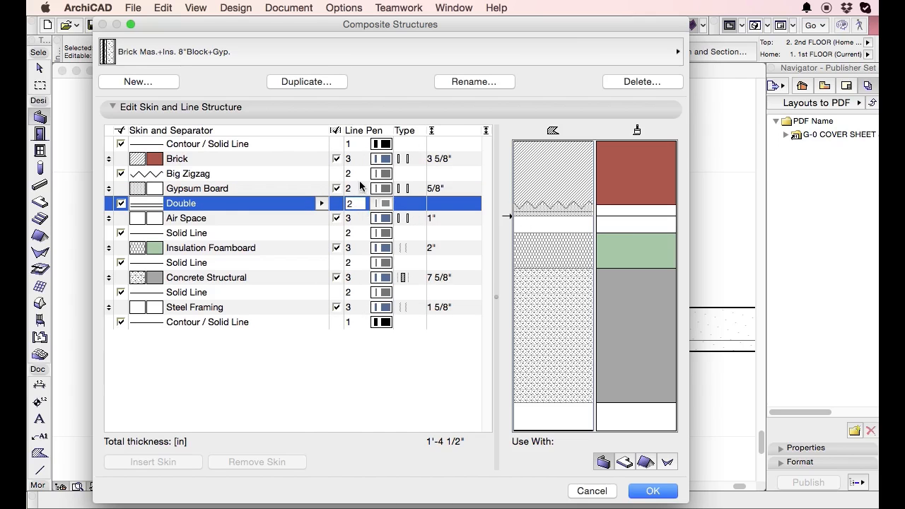
pyautogui.press('Return')
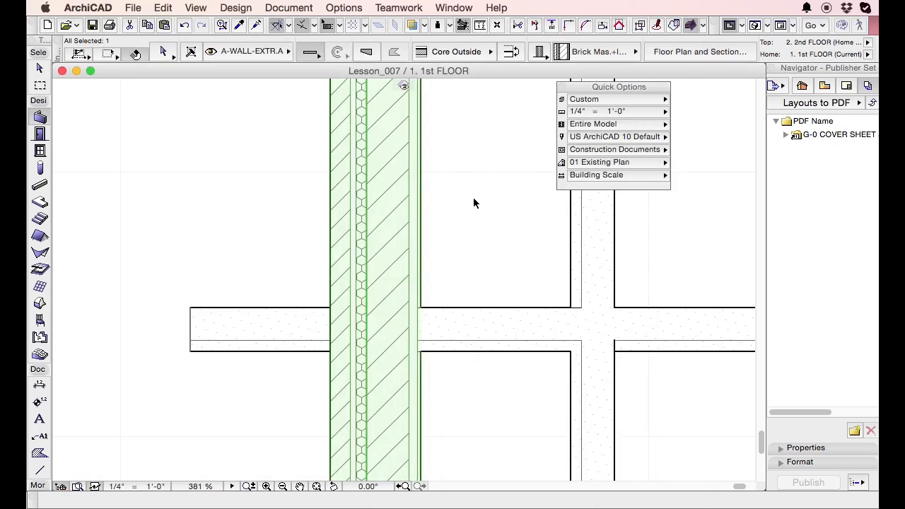
# Reopen the exterior wall's composite definition and turn off the end lines of all six skins, from Brick to Gypsum Board.
pyautogui.press('super+shift+c')
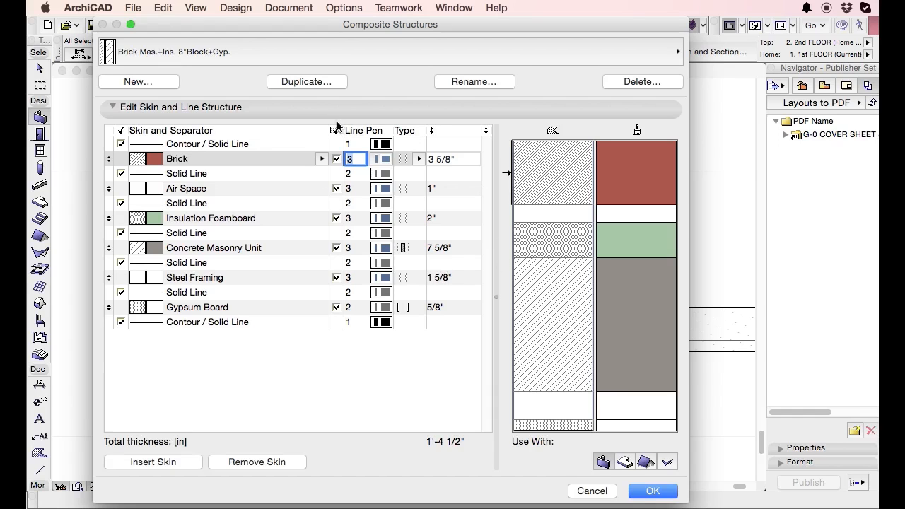
pyautogui.click(337, 159)
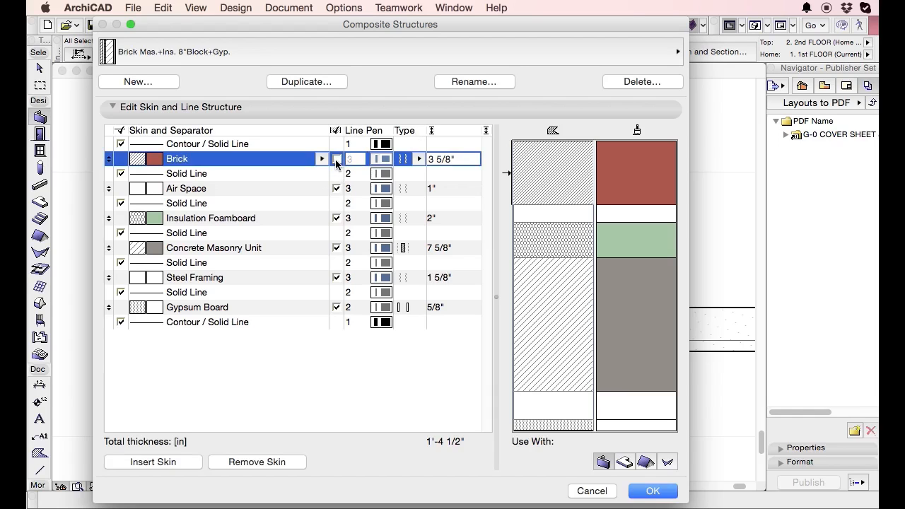
pyautogui.click(337, 160)
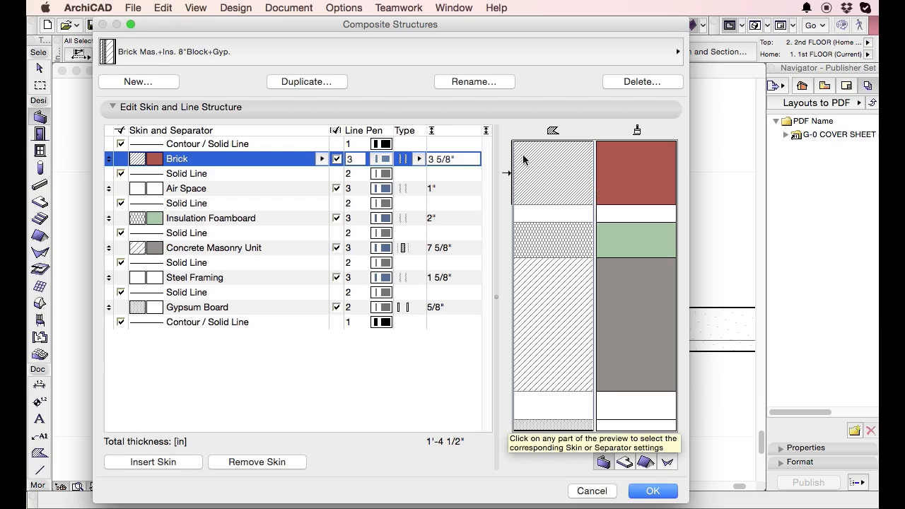
pyautogui.click(337, 189)
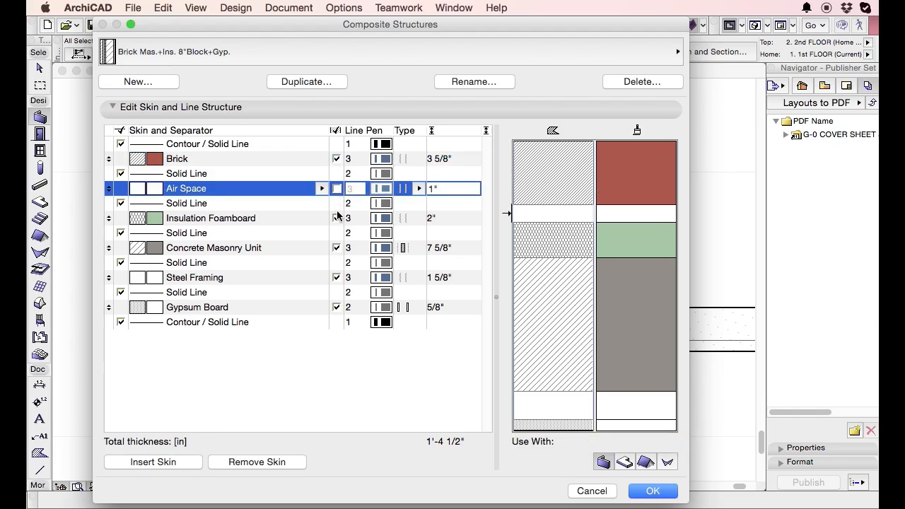
pyautogui.click(337, 219)
pyautogui.click(336, 249)
pyautogui.click(337, 278)
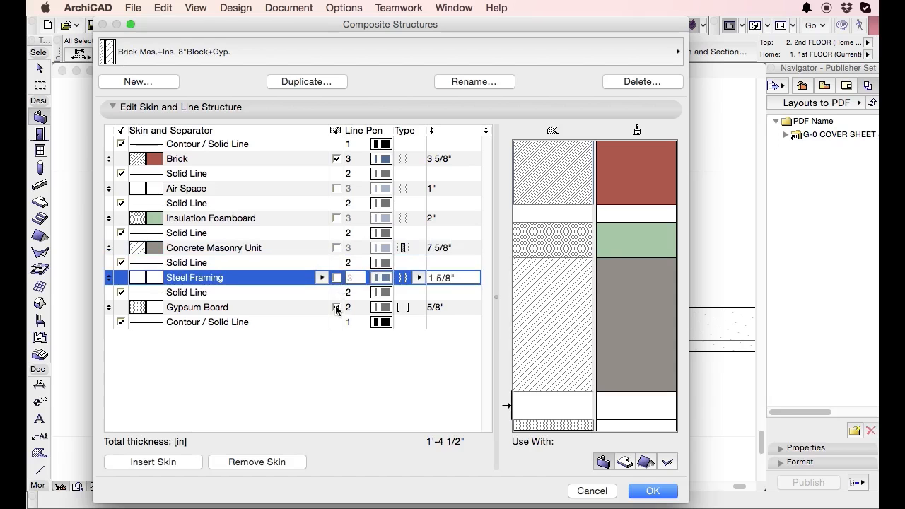
pyautogui.click(337, 307)
pyautogui.click(337, 159)
pyautogui.click(337, 159)
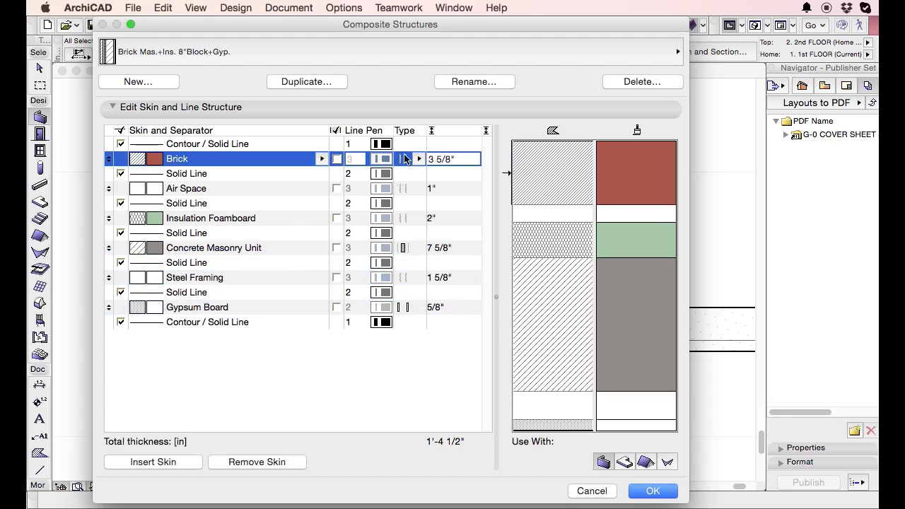
# Turn off all five separator lines between the skins and the contour line below Gypsum Board, and apply the composite changes.
pyautogui.click(121, 173)
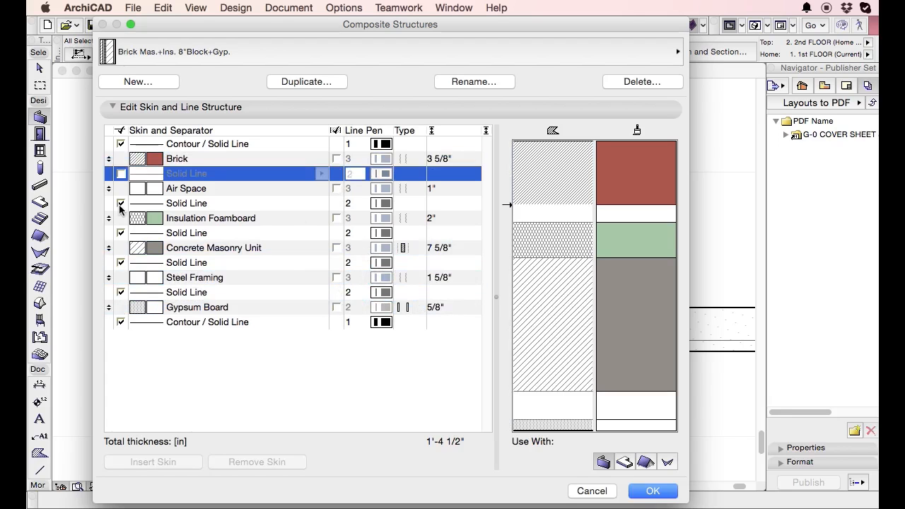
pyautogui.click(122, 203)
pyautogui.click(121, 233)
pyautogui.click(121, 263)
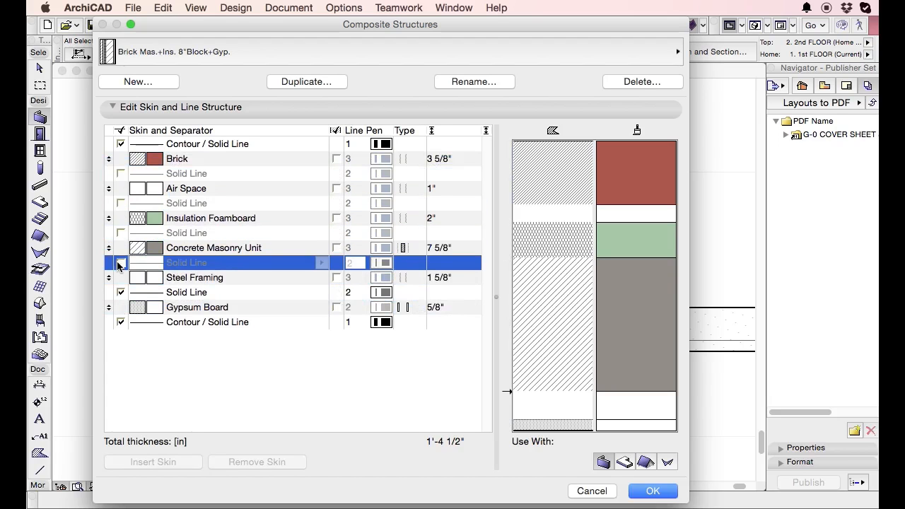
pyautogui.click(121, 292)
pyautogui.click(121, 322)
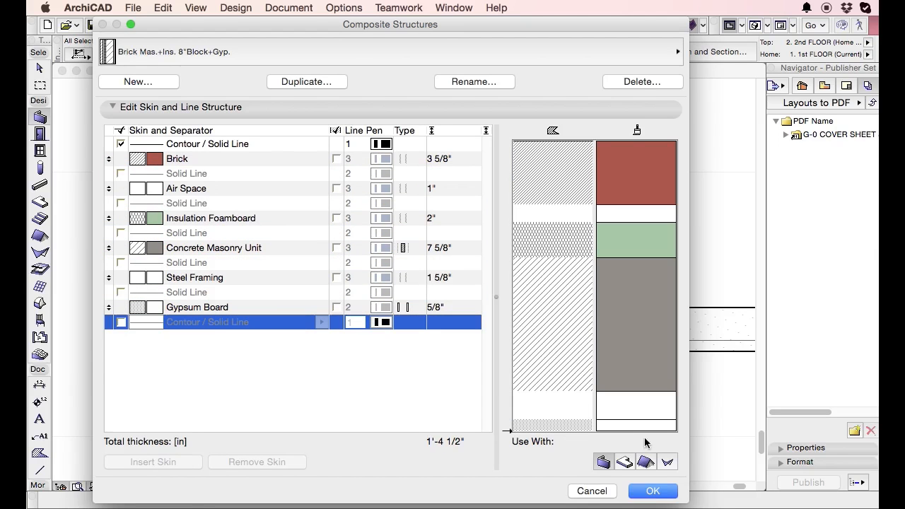
pyautogui.click(653, 493)
# Examine how the exterior wall appears at its intersections in the floor plan, and check the available on-screen view options.
pyautogui.scroll(-3, 346, 277)
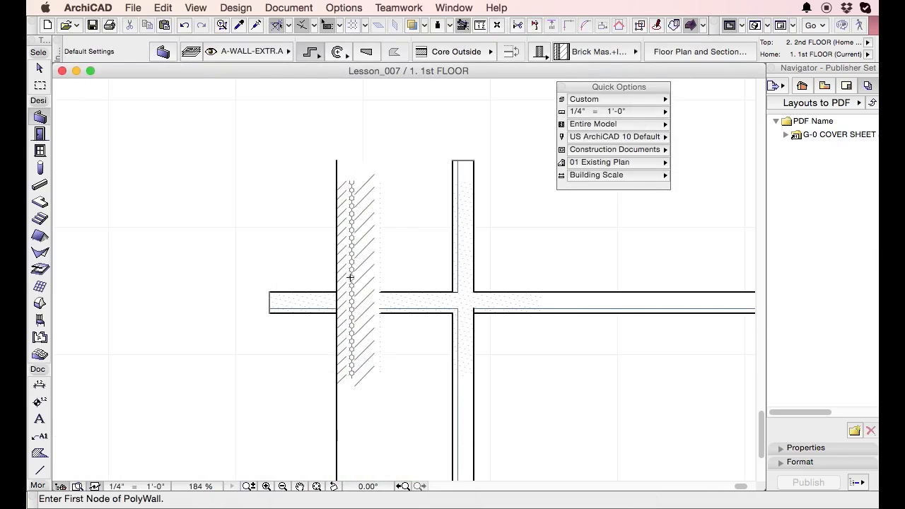
pyautogui.keyDown('shift'); pyautogui.click(366, 225); pyautogui.keyUp('shift')
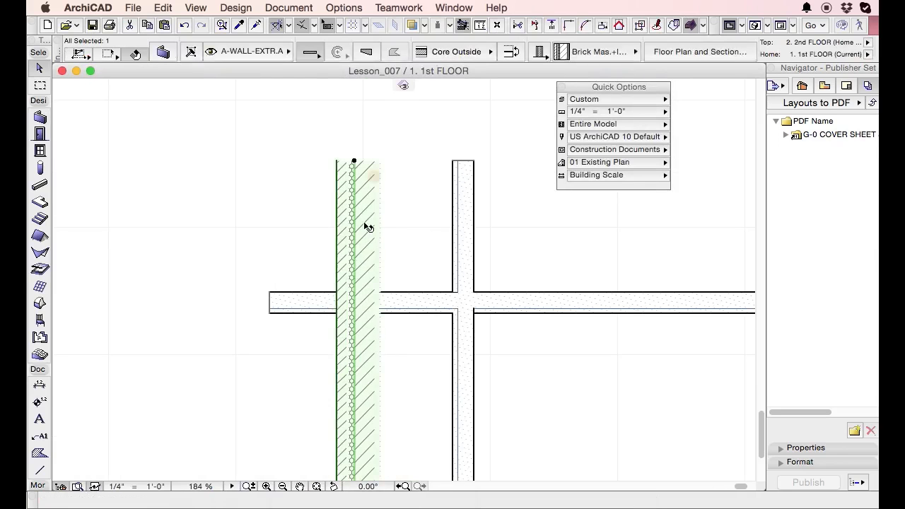
pyautogui.scroll(3, 347, 234)
pyautogui.press('Escape')
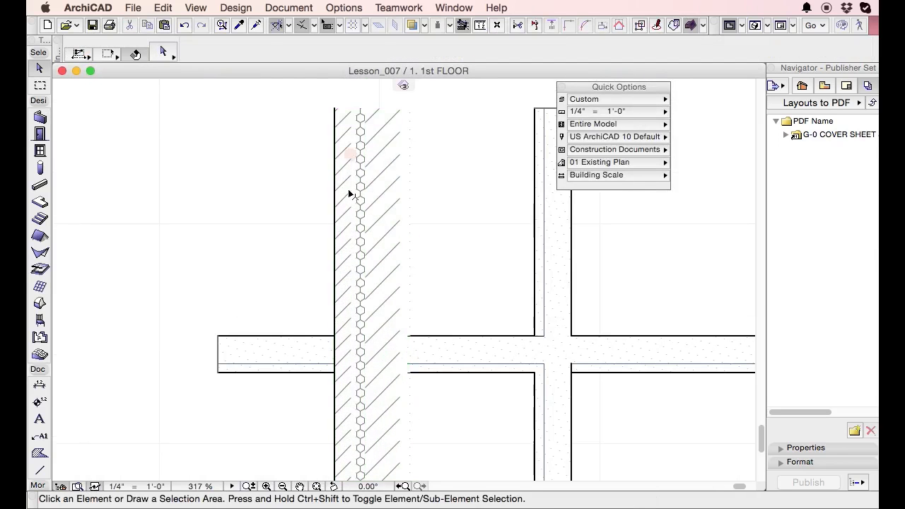
pyautogui.click(196, 7)
pyautogui.moveTo(210, 47)
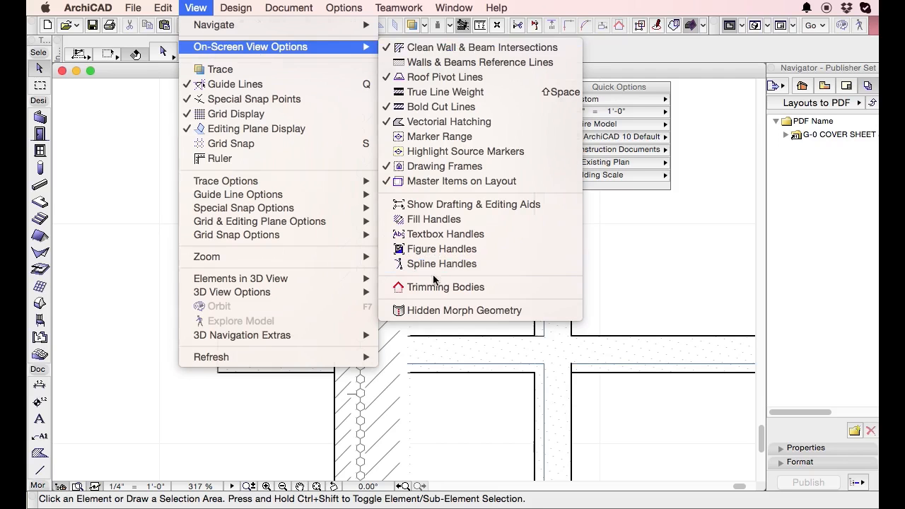
pyautogui.click(386, 331)
pyautogui.scroll(4, 341, 270)
pyautogui.scroll(-4, 330, 252)
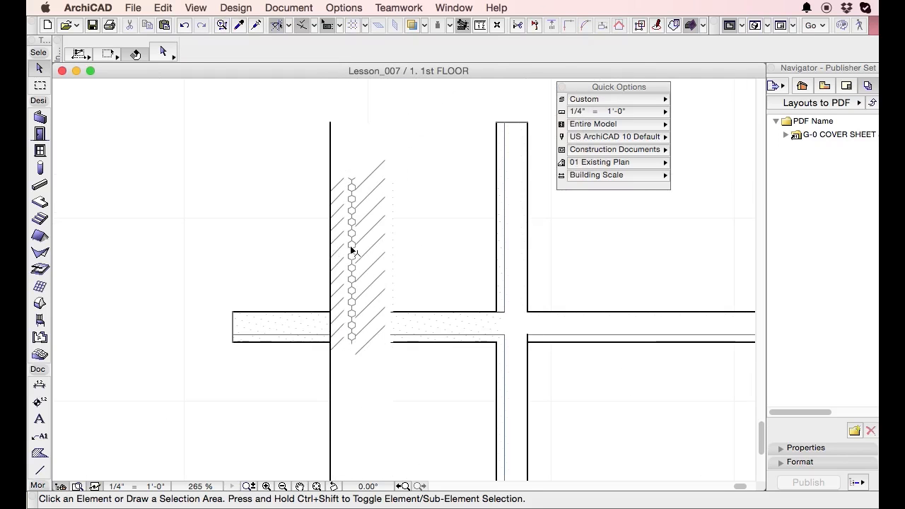
# Turn off the contour line above Brick in the exterior wall's composite definition, apply the change and deselect the wall.
pyautogui.click(351, 245)
pyautogui.press('super+shift+c')
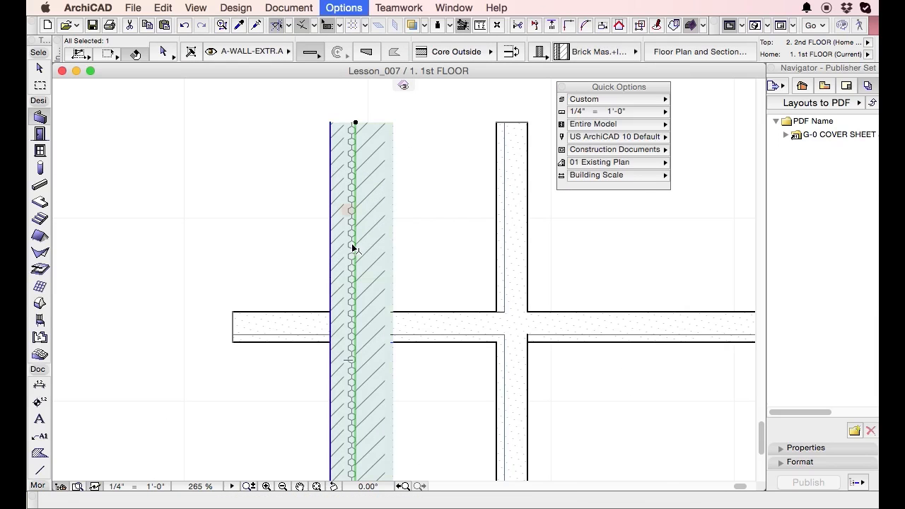
pyautogui.click(121, 146)
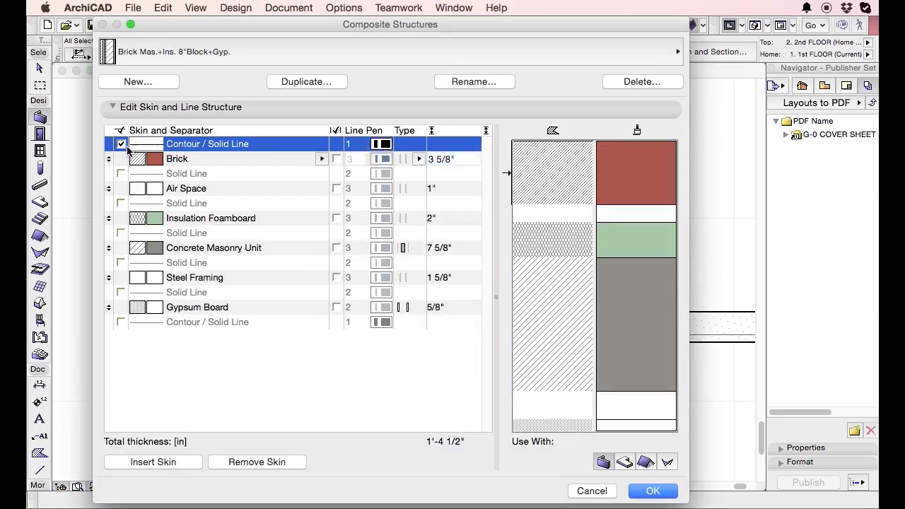
pyautogui.click(641, 488)
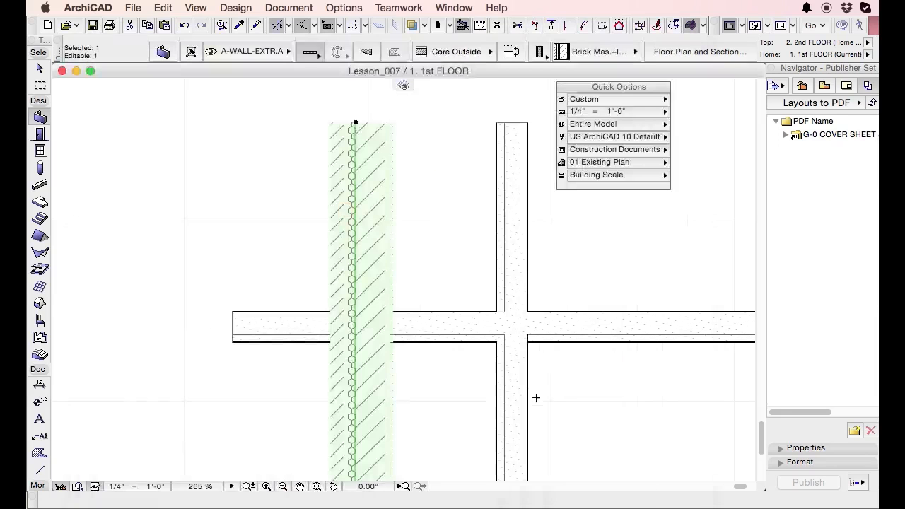
pyautogui.press('Escape')
# Examine the exterior wall's skin fills and missing lines up close in the floor plan.
pyautogui.scroll(3, 361, 312)
pyautogui.scroll(3, 361, 312)
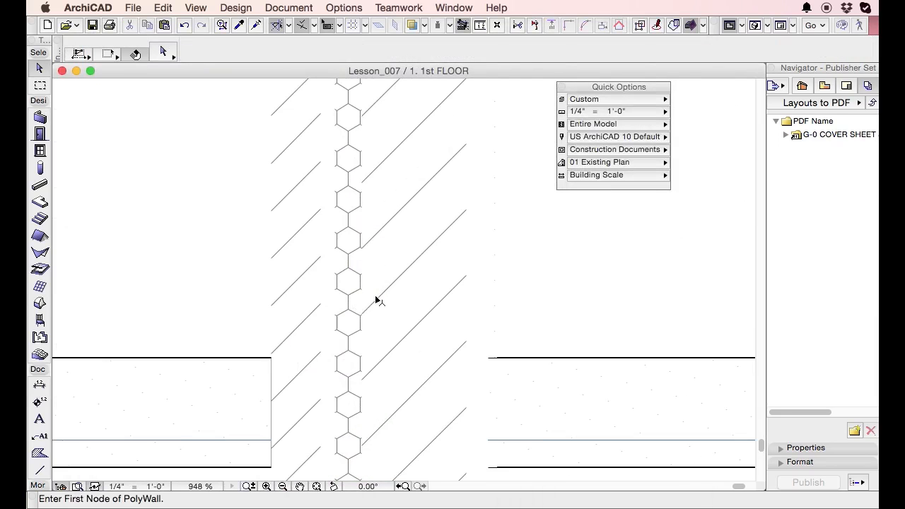
pyautogui.click(375, 298)
pyautogui.scroll(-3, 363, 211)
pyautogui.scroll(-3, 309, 200)
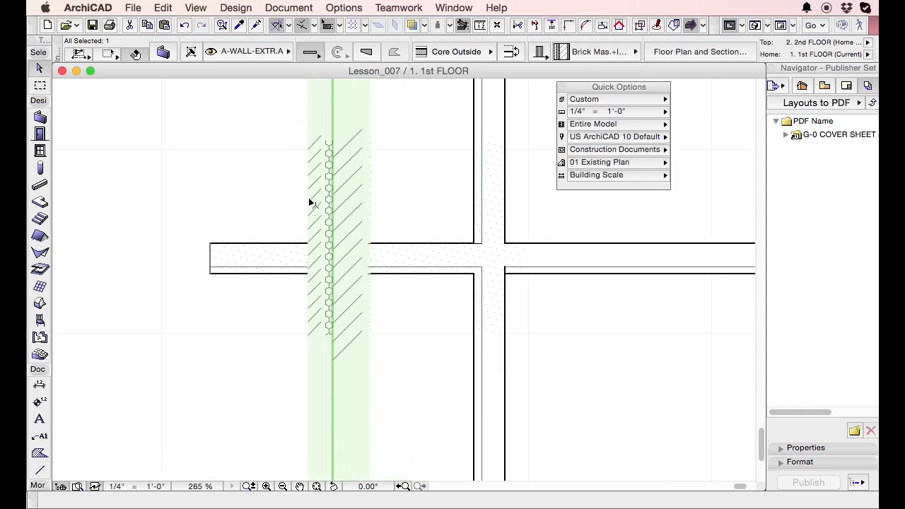
pyautogui.scroll(3, 297, 175)
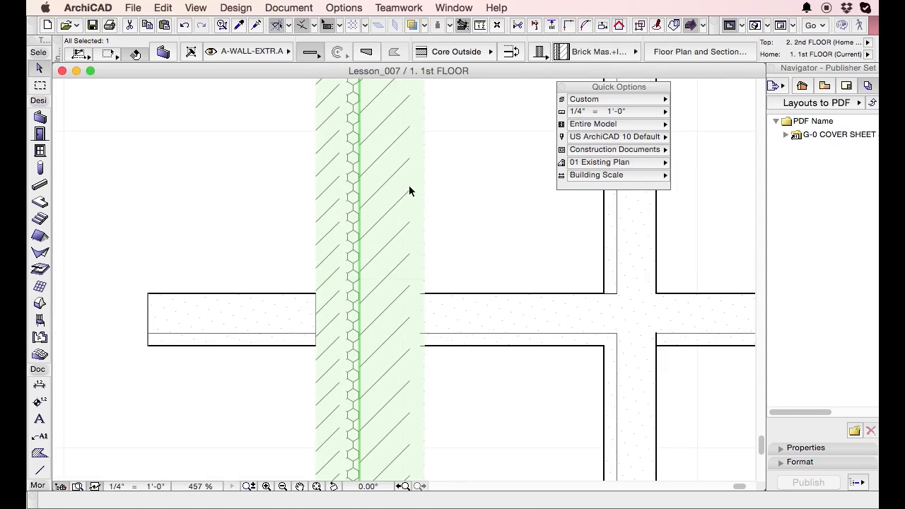
pyautogui.press('Escape')
pyautogui.scroll(3, 409, 234)
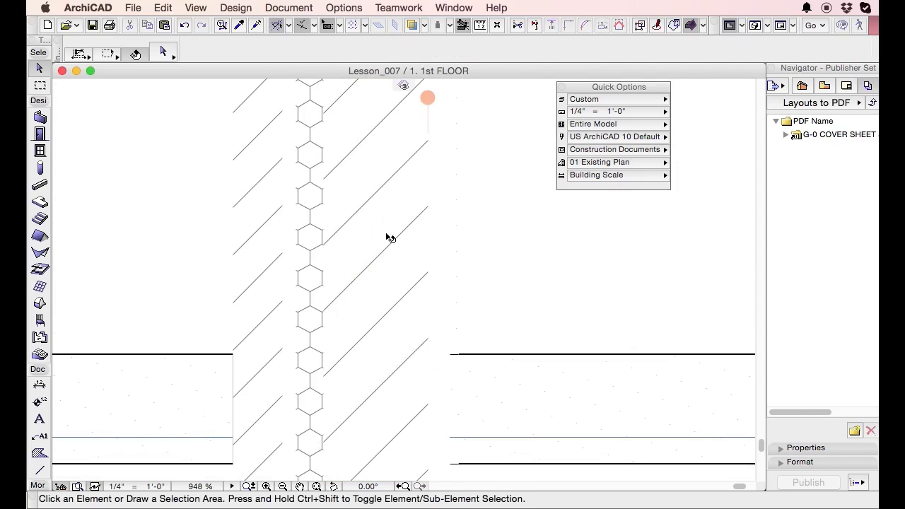
# Check the line settings in the exterior wall's composite definition without changing them, and inspect both wall ends in the floor plan.
pyautogui.press('super+shift+c')
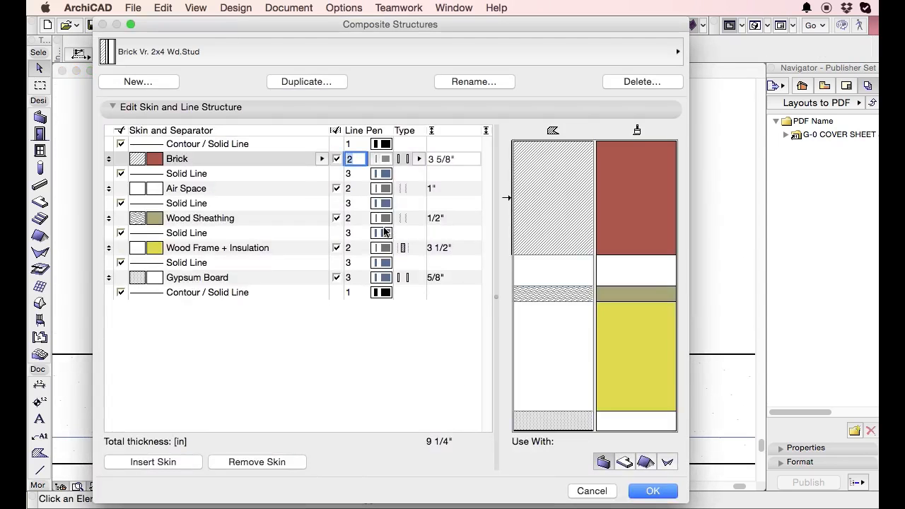
pyautogui.press('Escape')
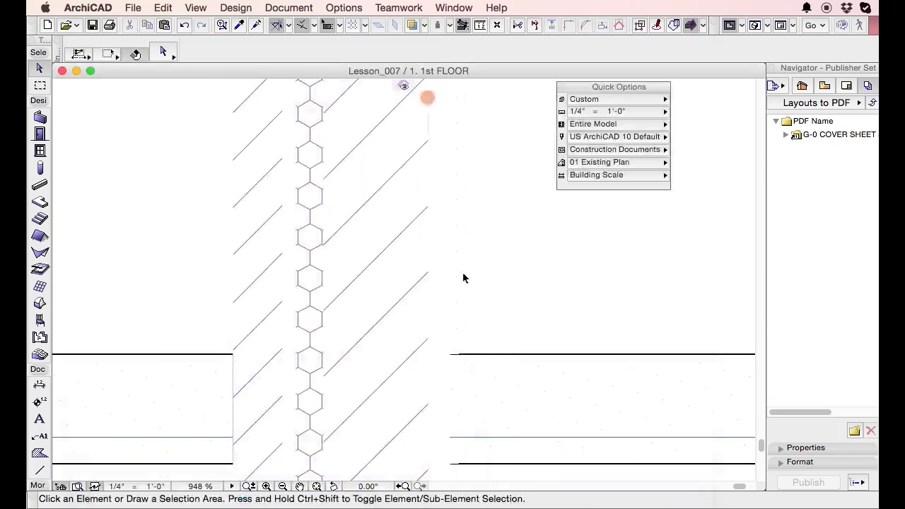
pyautogui.keyDown('alt'); pyautogui.click(384, 265); pyautogui.keyUp('alt')
pyautogui.press('super+shift+c')
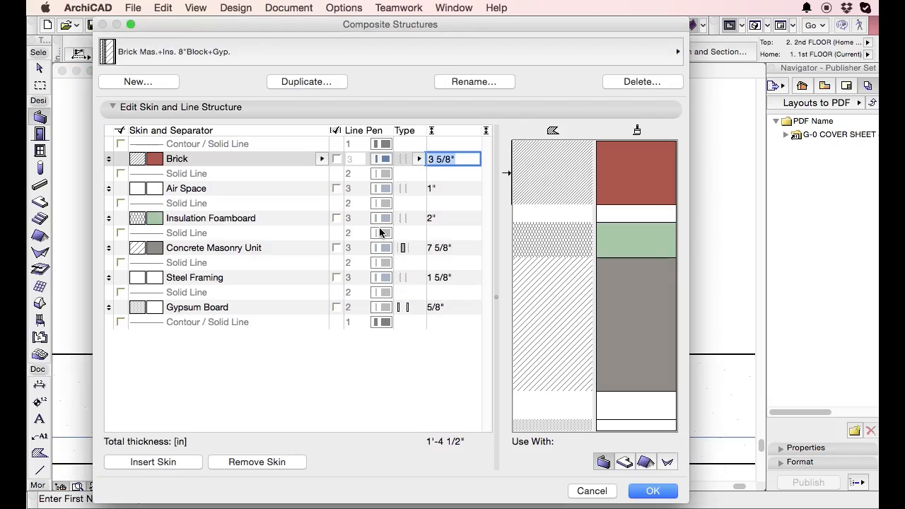
pyautogui.press('Escape')
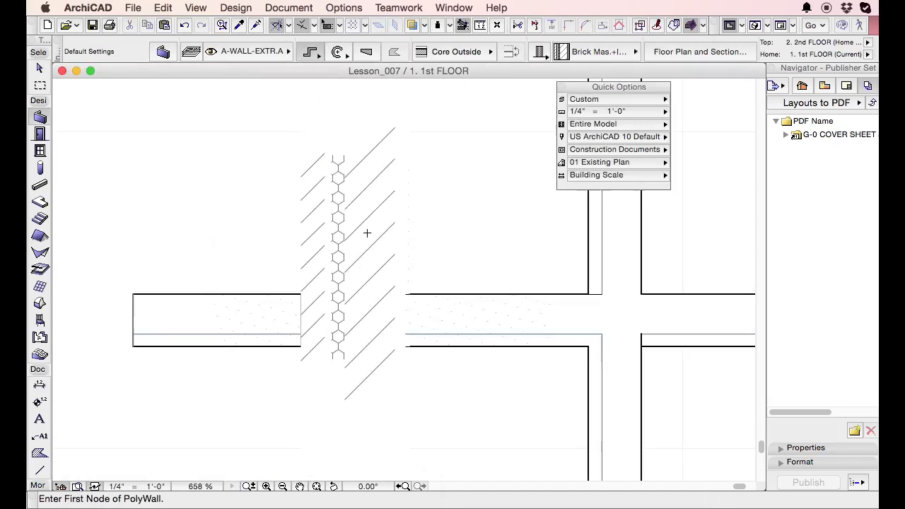
pyautogui.moveTo(374, 340); pyautogui.dragTo(373, 146, button='middle')
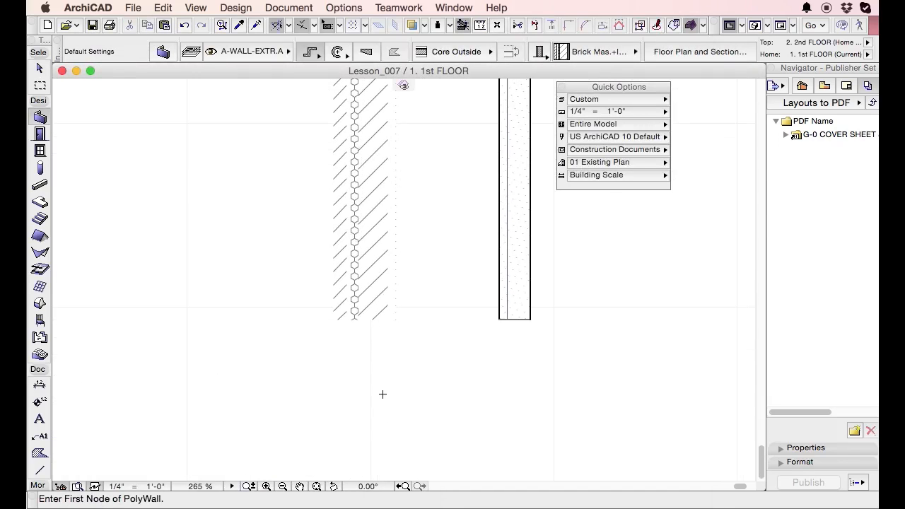
pyautogui.scroll(5, 356, 307)
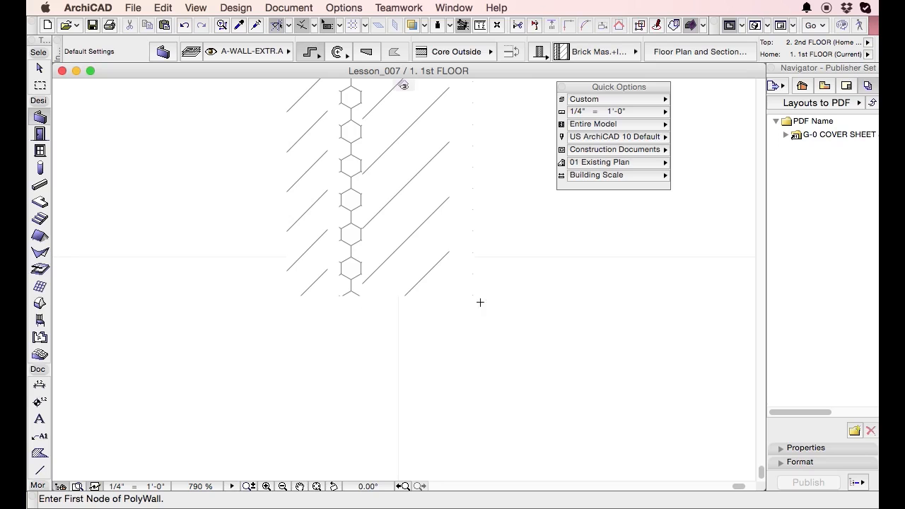
pyautogui.scroll(-5, 343, 370)
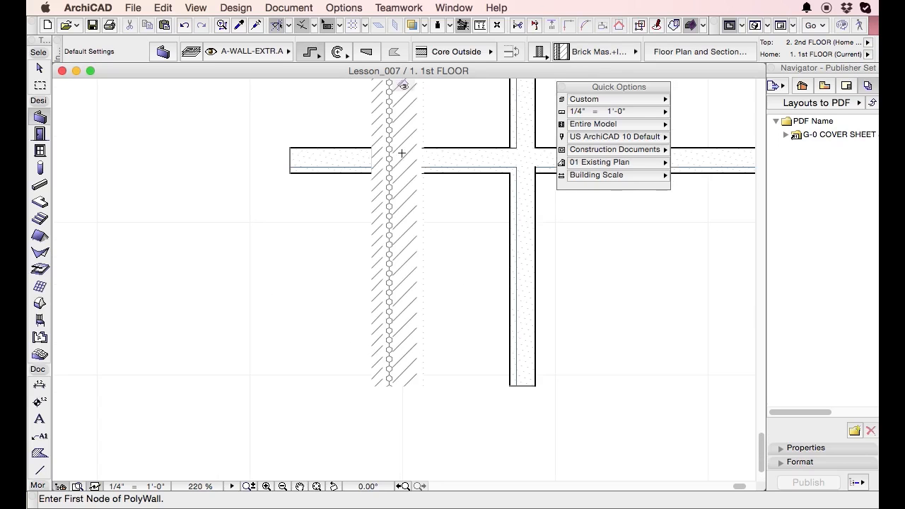
pyautogui.moveTo(401, 151); pyautogui.dragTo(404, 396, button='middle')
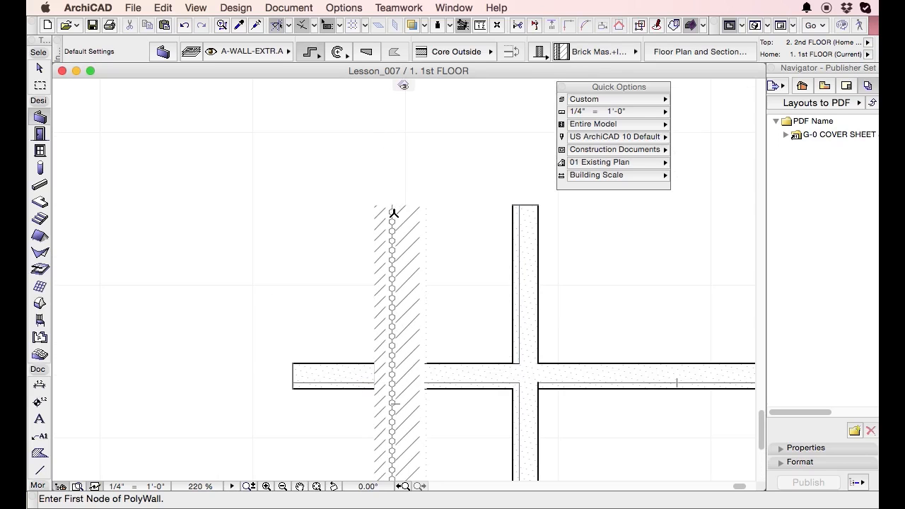
pyautogui.scroll(3, 394, 213)
# Turn on the end lines of all six skins in the exterior wall's composite, from Brick to Gypsum Board, and apply the changes.
pyautogui.keyDown('shift'); pyautogui.click(431, 214); pyautogui.keyUp('shift')
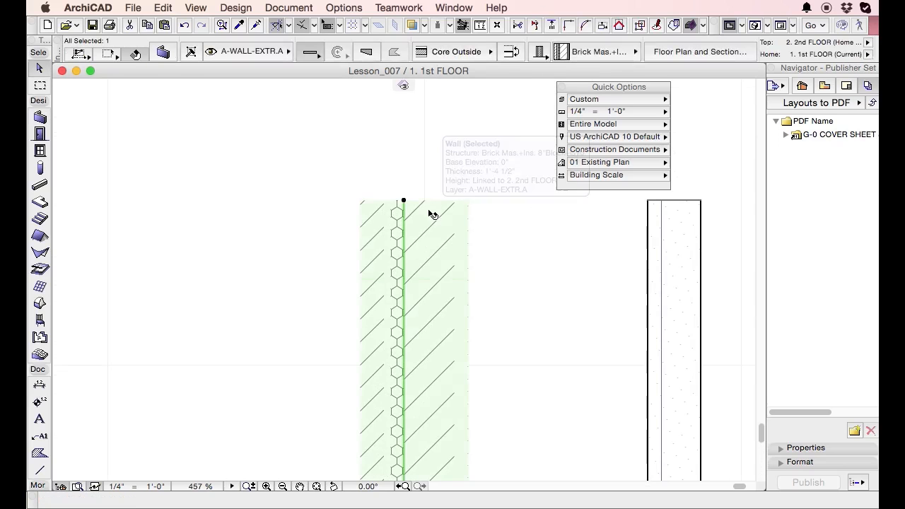
pyautogui.keyDown('alt'); pyautogui.click(430, 211); pyautogui.keyUp('alt')
pyautogui.press('super+shift+c')
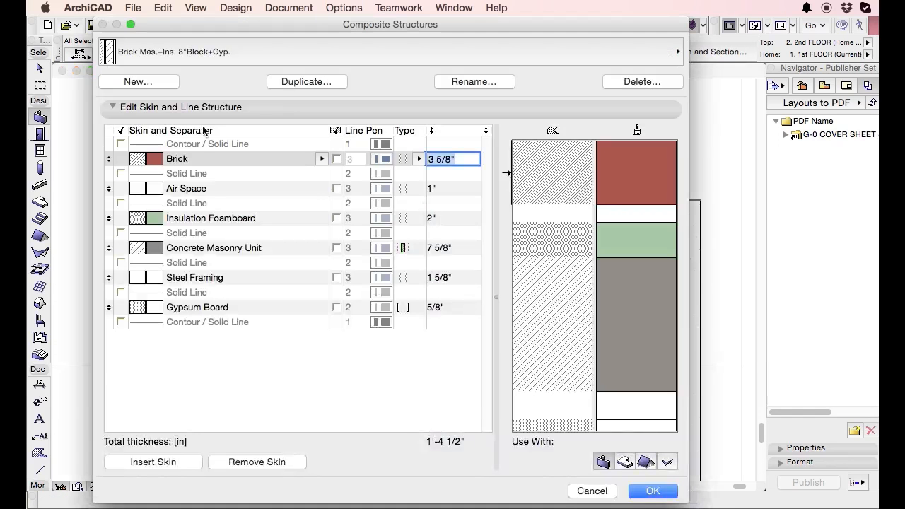
pyautogui.click(337, 159)
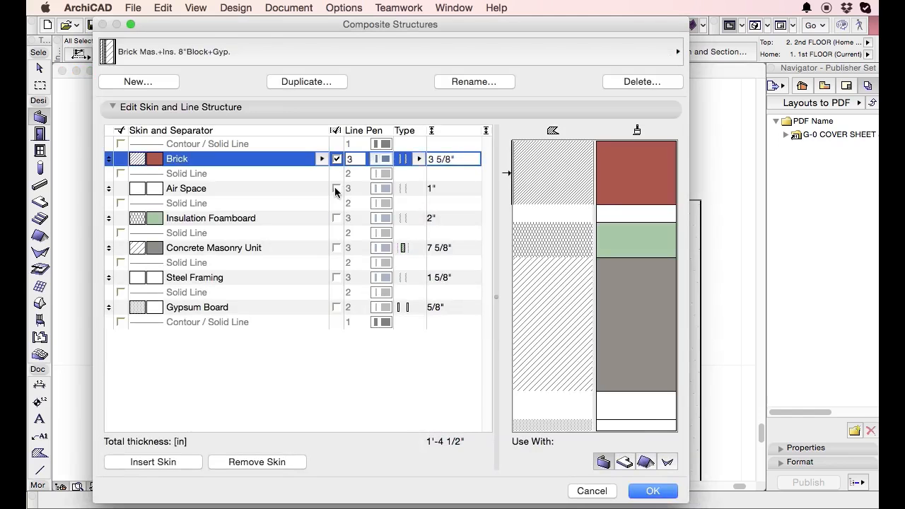
pyautogui.click(337, 188)
pyautogui.click(336, 218)
pyautogui.click(336, 248)
pyautogui.click(337, 278)
pyautogui.click(337, 307)
pyautogui.click(662, 491)
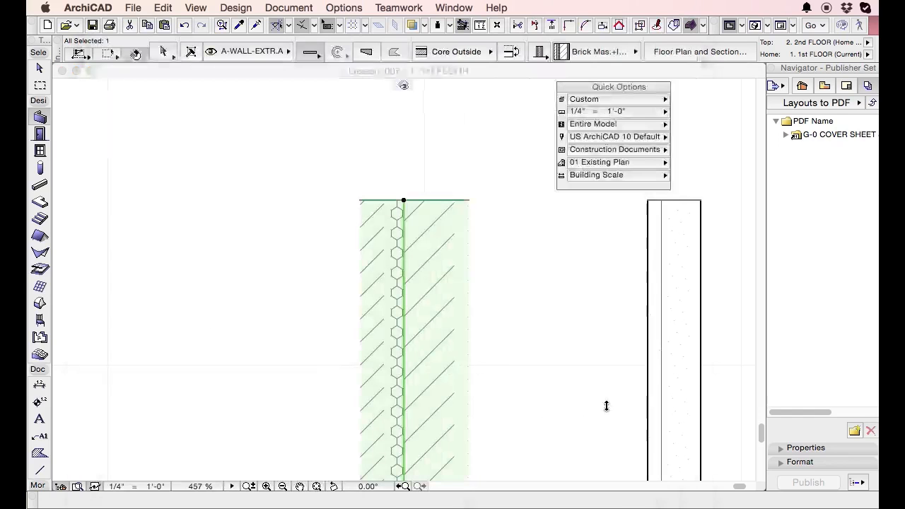
pyautogui.scroll(3, 381, 192)
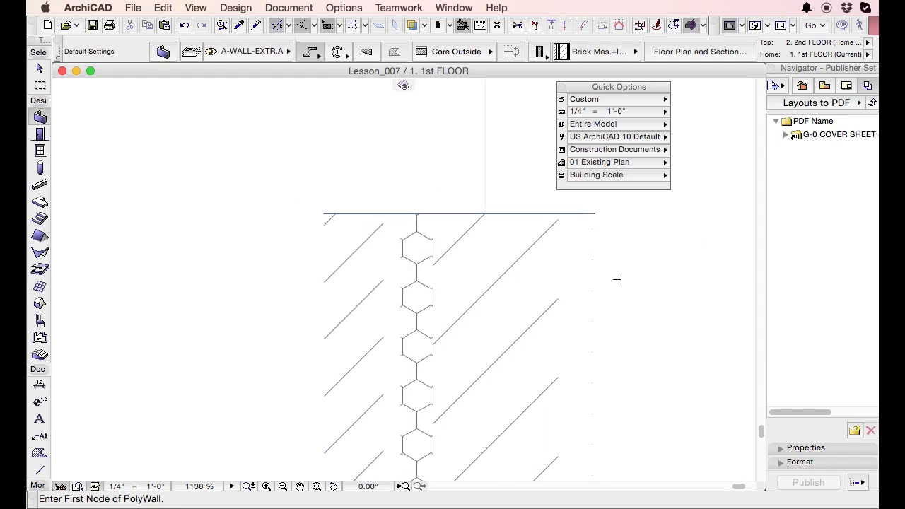
pyautogui.keyDown('shift'); pyautogui.click(511, 254); pyautogui.keyUp('shift')
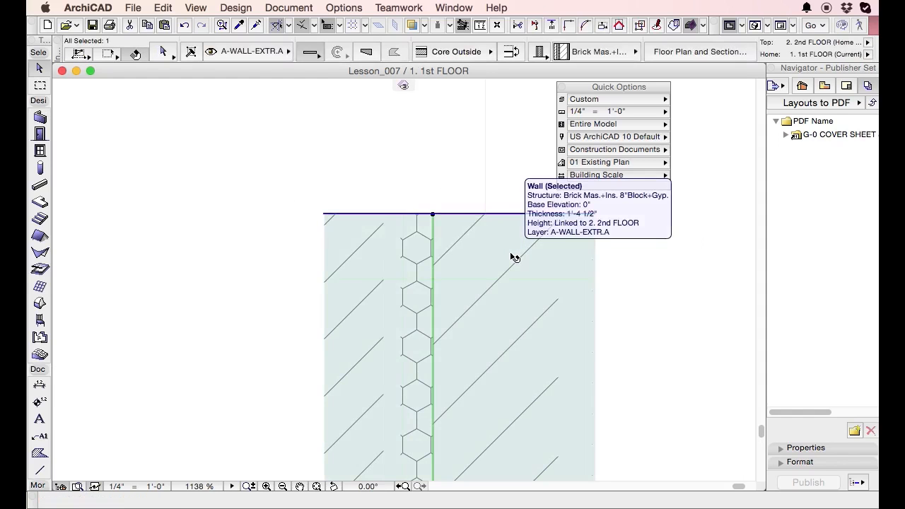
pyautogui.press('super+shift+c')
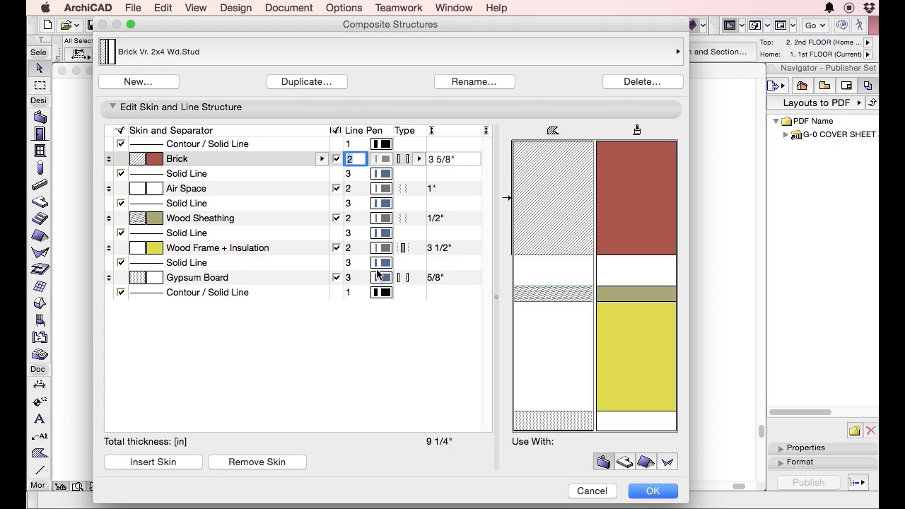
pyautogui.press('Escape')
# Turn on both contour lines and all five separator lines in the exterior wall's composite, apply the changes and deselect the wall.
pyautogui.keyDown('alt'); pyautogui.click(433, 264); pyautogui.keyUp('alt')
pyautogui.press('super+shift+c')
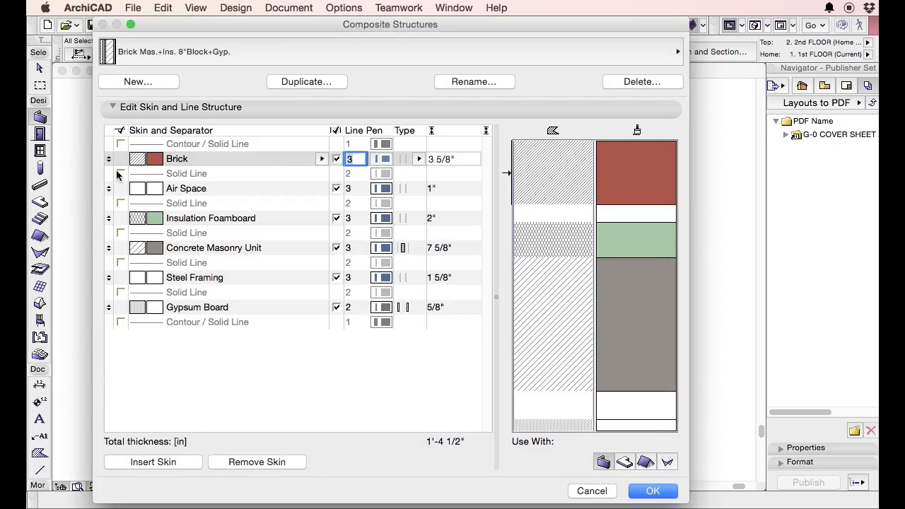
pyautogui.click(120, 174)
pyautogui.click(121, 144)
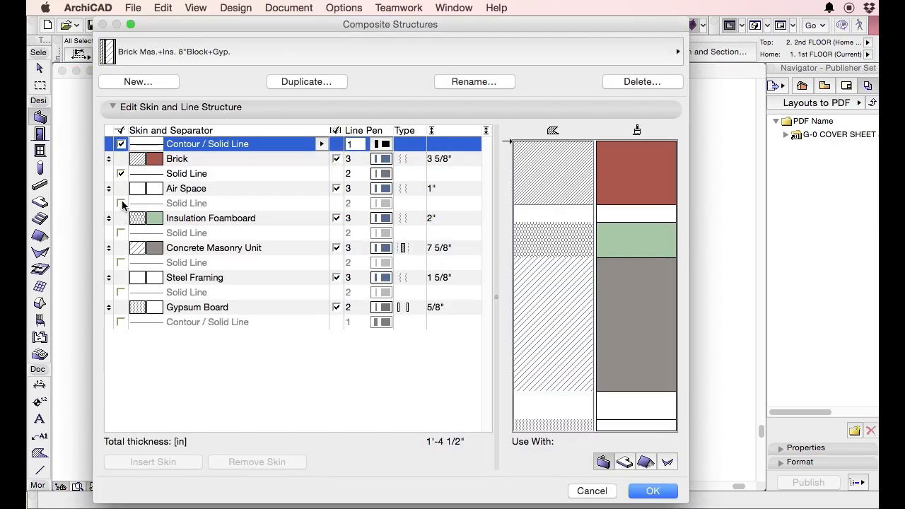
pyautogui.click(121, 203)
pyautogui.click(121, 233)
pyautogui.click(121, 262)
pyautogui.click(121, 292)
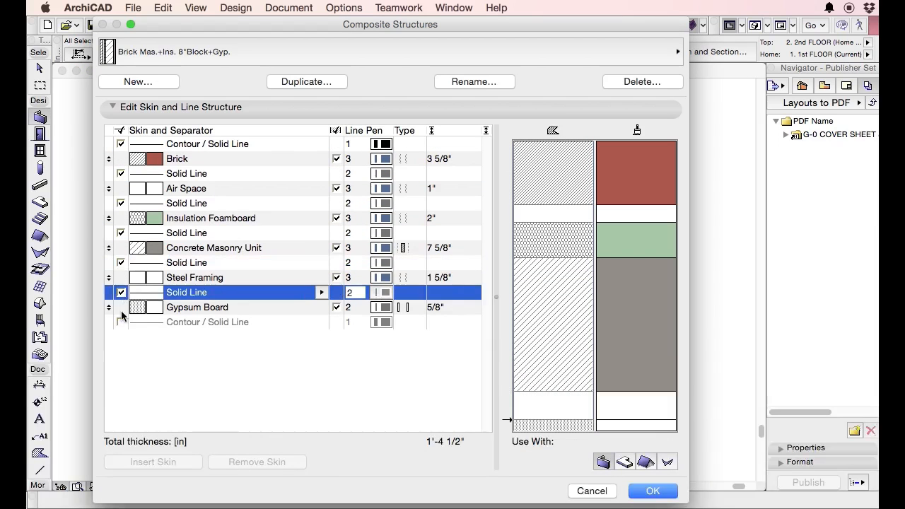
pyautogui.click(121, 322)
pyautogui.click(668, 491)
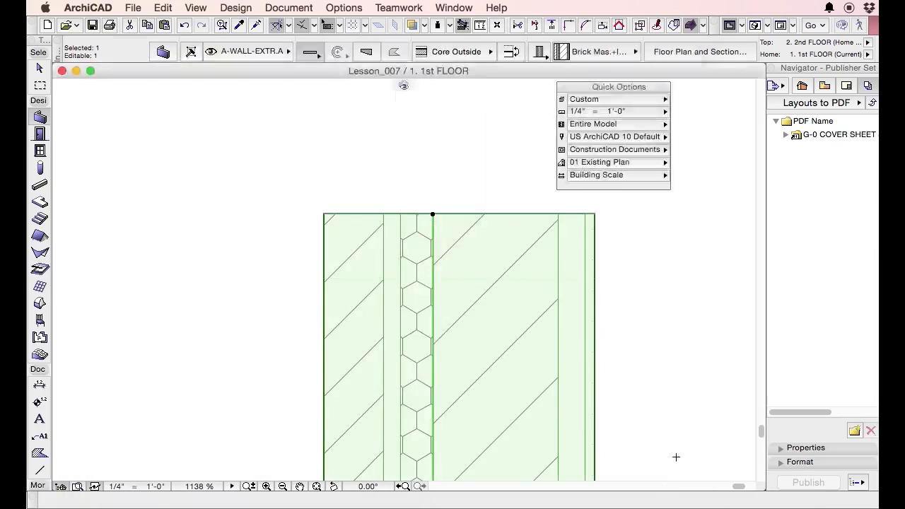
pyautogui.press('Escape')
pyautogui.press('Escape')
# Move the Quick Options palette clear of the exterior wall and reopen the wall's composite definition.
pyautogui.scroll(-5, 417, 129)
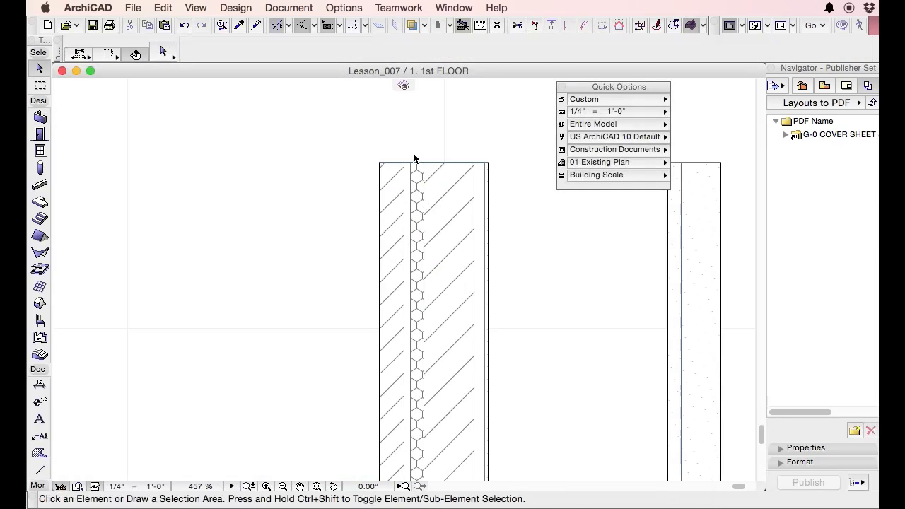
pyautogui.scroll(5, 401, 161)
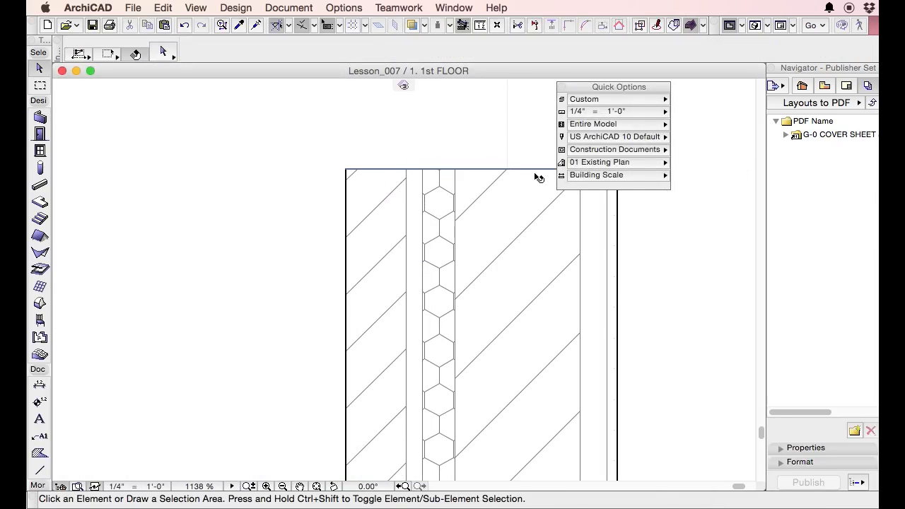
pyautogui.moveTo(619, 85); pyautogui.dragTo(711, 81)
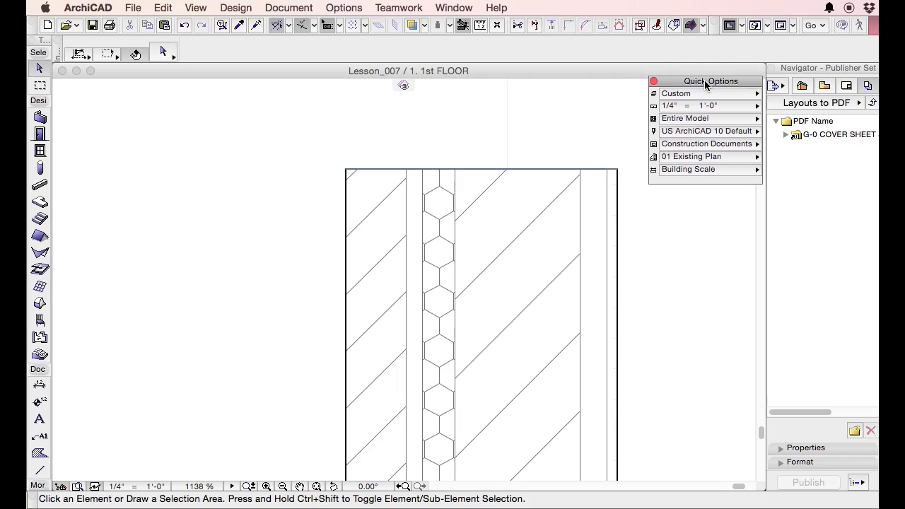
pyautogui.scroll(-3, 477, 137)
pyautogui.click(480, 181)
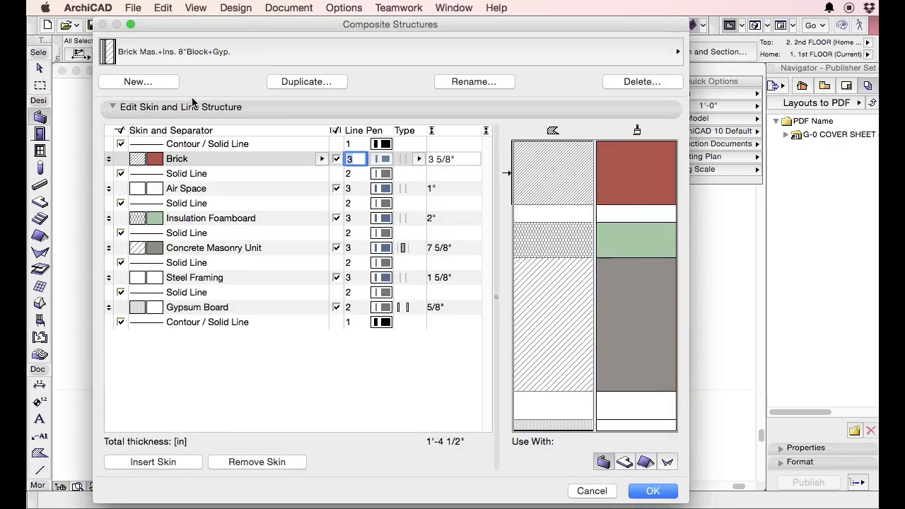
# Switch the composite definition to Siding 2x6 Wd.Stud and go through its skins down to Gypsum Board.
pyautogui.click(198, 42)
pyautogui.click(201, 44)
pyautogui.click(200, 51)
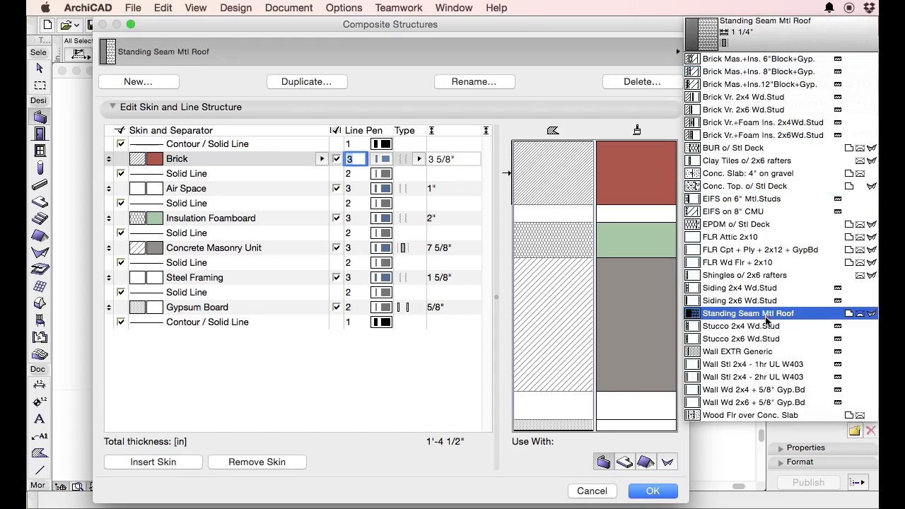
pyautogui.click(760, 301)
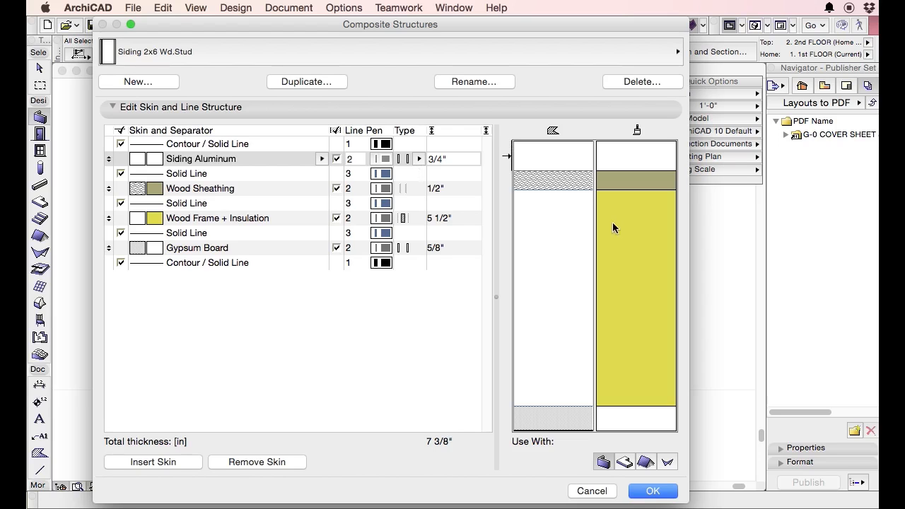
pyautogui.click(560, 185)
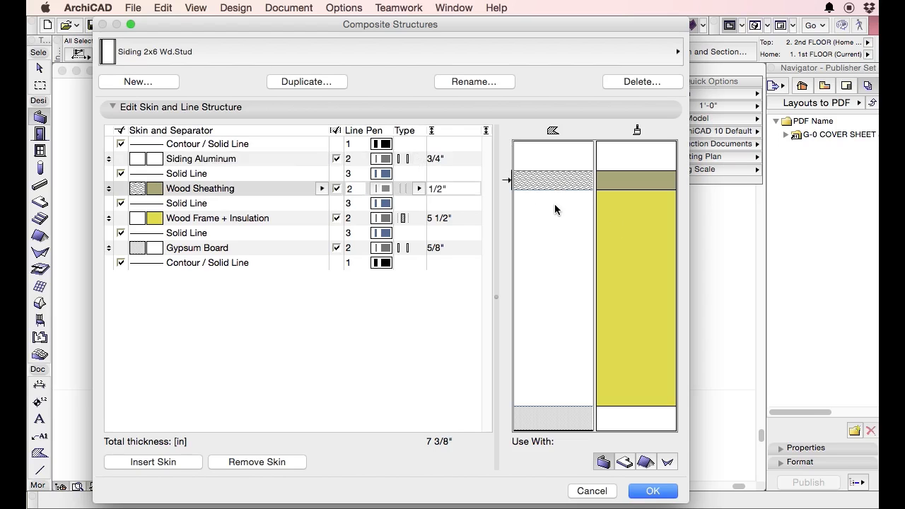
pyautogui.click(555, 206)
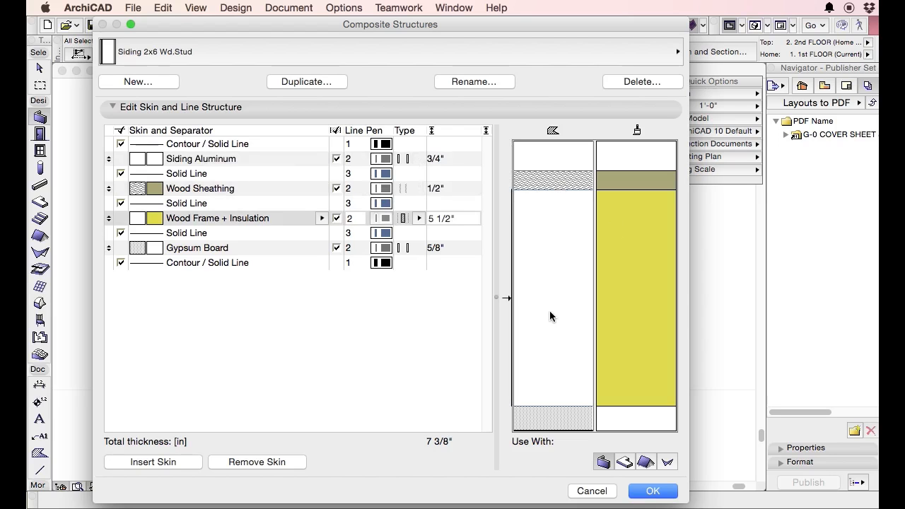
pyautogui.click(549, 419)
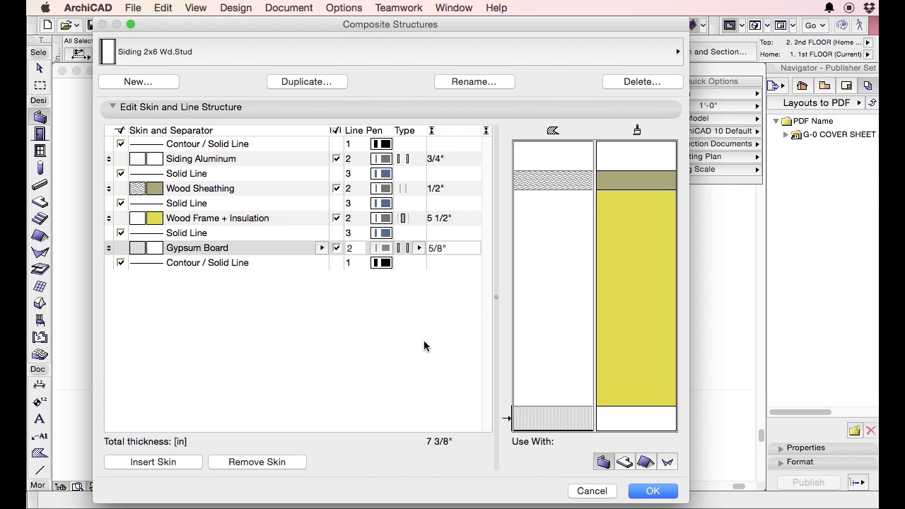
# Change the outer Siding Aluminum skin's material to Cement Board and insert an additional Cement Board skin.
pyautogui.click(546, 159)
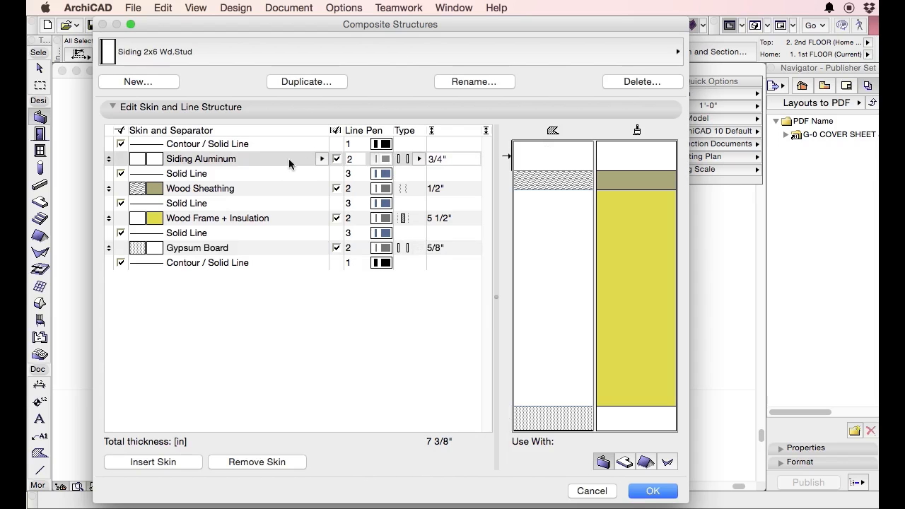
pyautogui.click(322, 159)
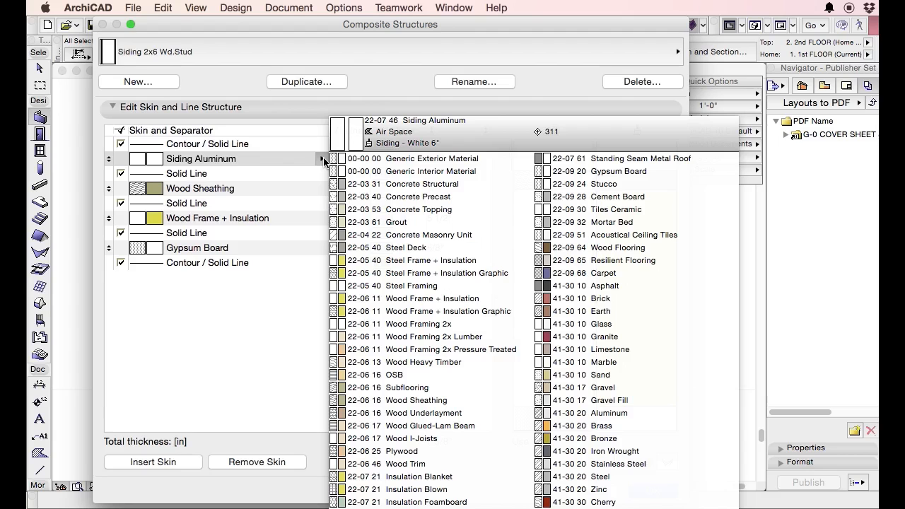
pyautogui.click(570, 197)
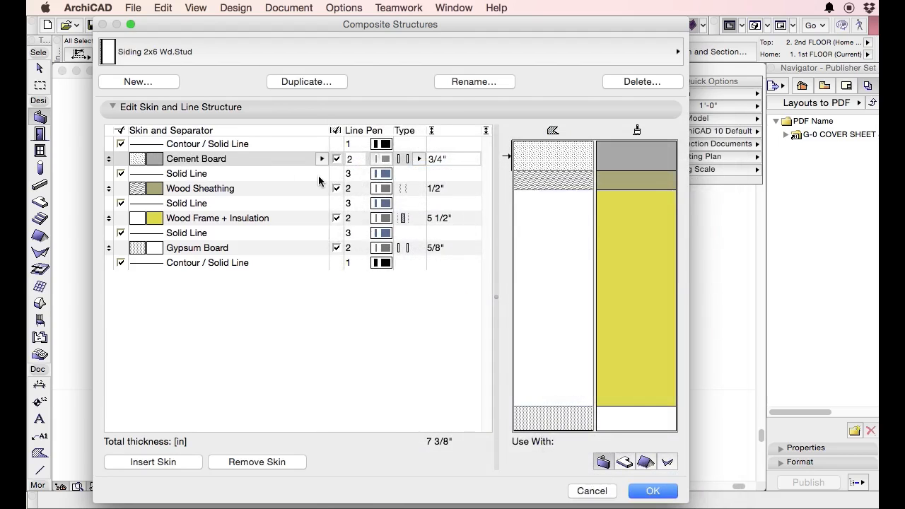
pyautogui.click(187, 463)
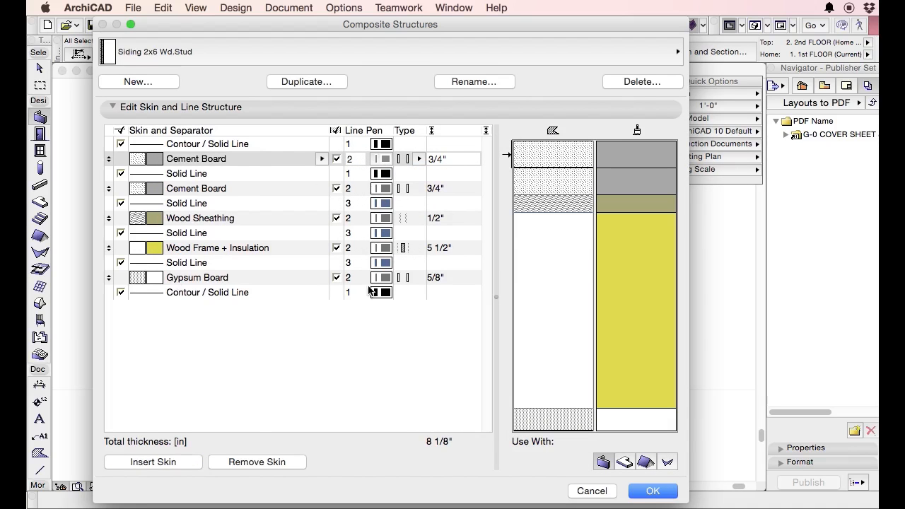
# Turn the Gypsum Board skin into a 1/16" Air Space skin and move it directly below the outer Cement Board.
pyautogui.click(440, 278)
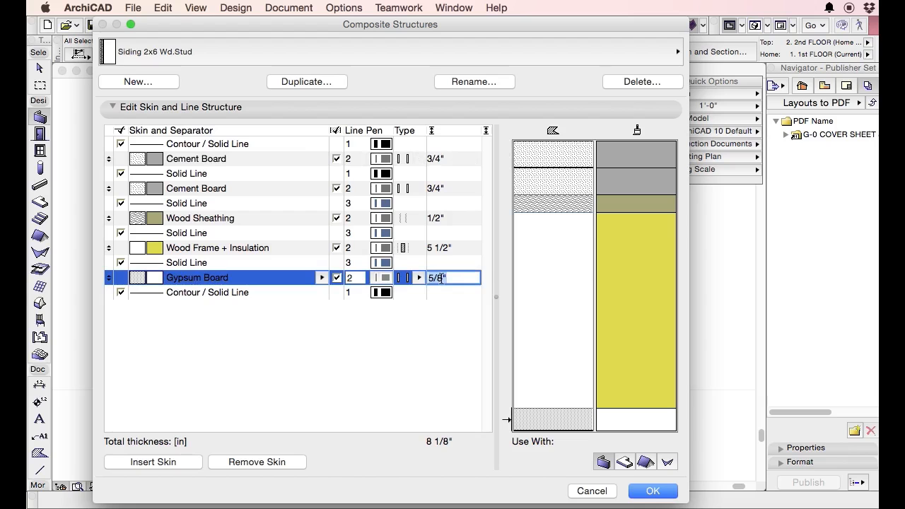
pyautogui.write('1/16"')
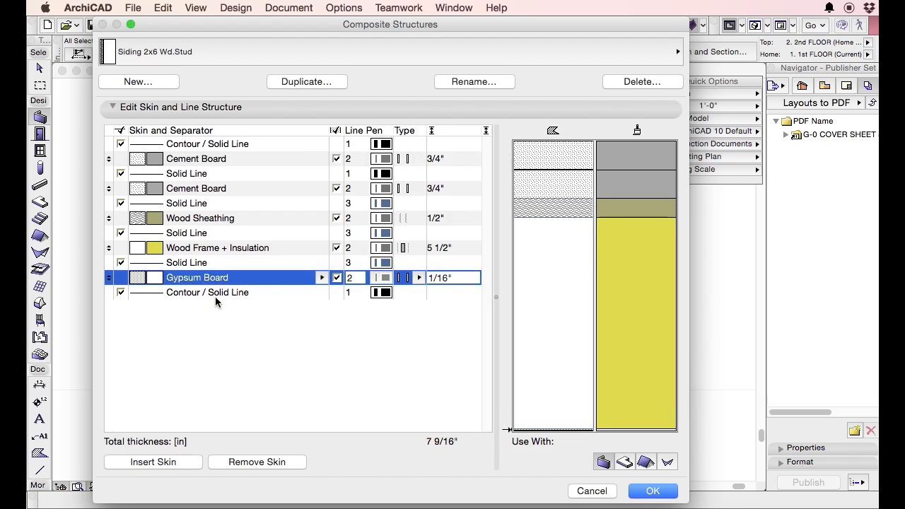
pyautogui.click(323, 278)
pyautogui.press('a')
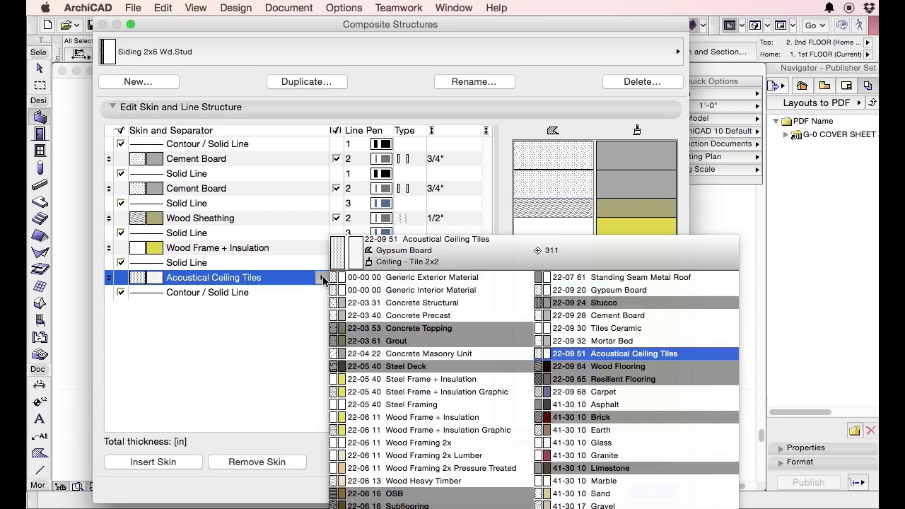
pyautogui.press('i')
pyautogui.press('Return')
pyautogui.click(559, 508)
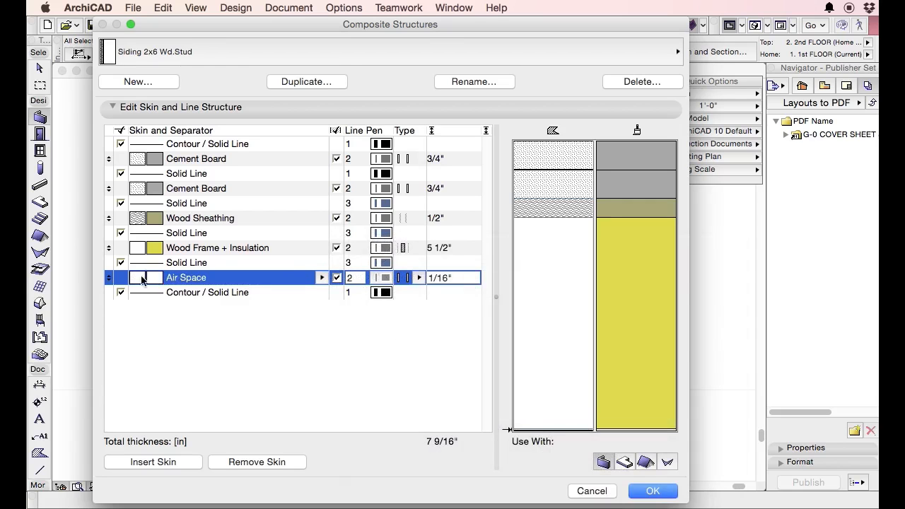
pyautogui.moveTo(108, 278); pyautogui.dragTo(113, 189)
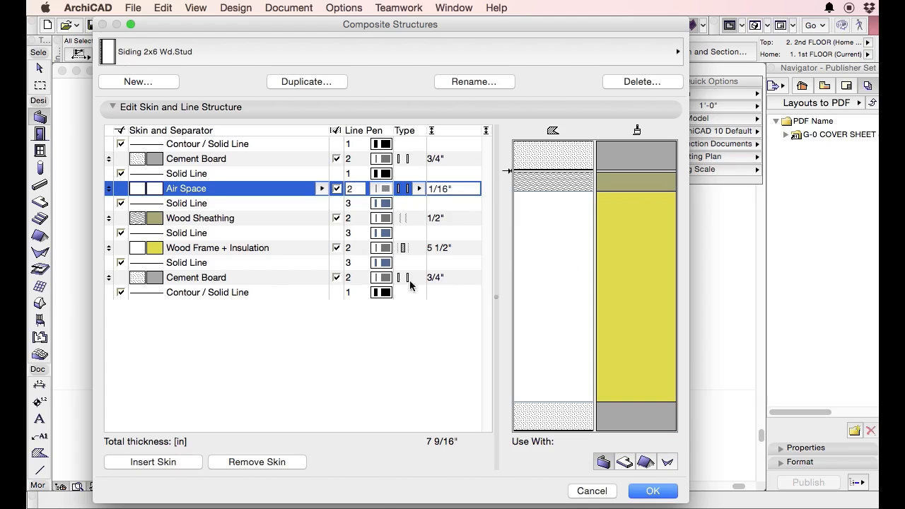
# Change the innermost Cement Board skin to Tiles Ceramic and set its thickness to 1/2".
pyautogui.click(290, 280)
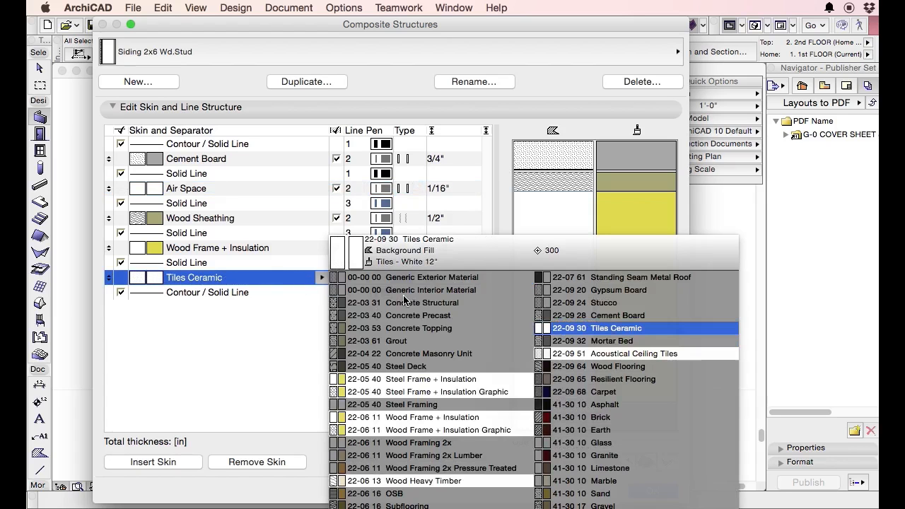
pyautogui.click(690, 328)
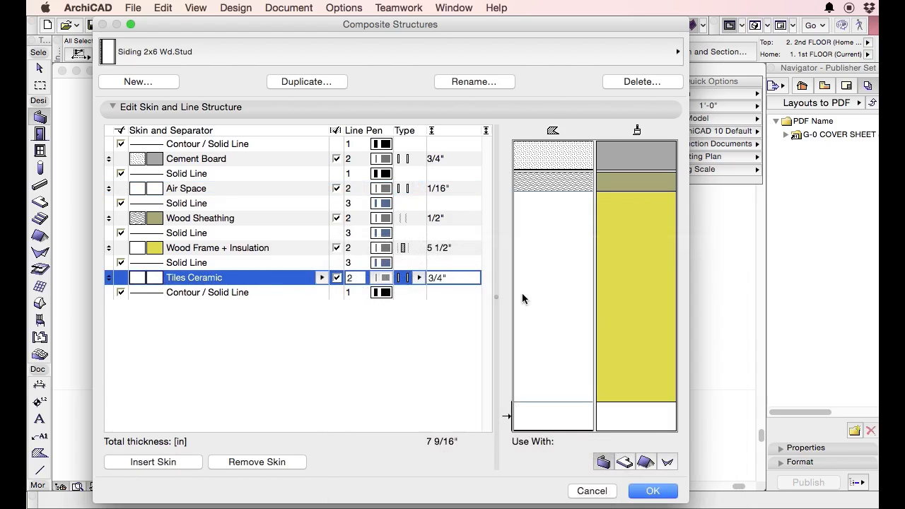
pyautogui.click(448, 277)
pyautogui.doubleClick(454, 278)
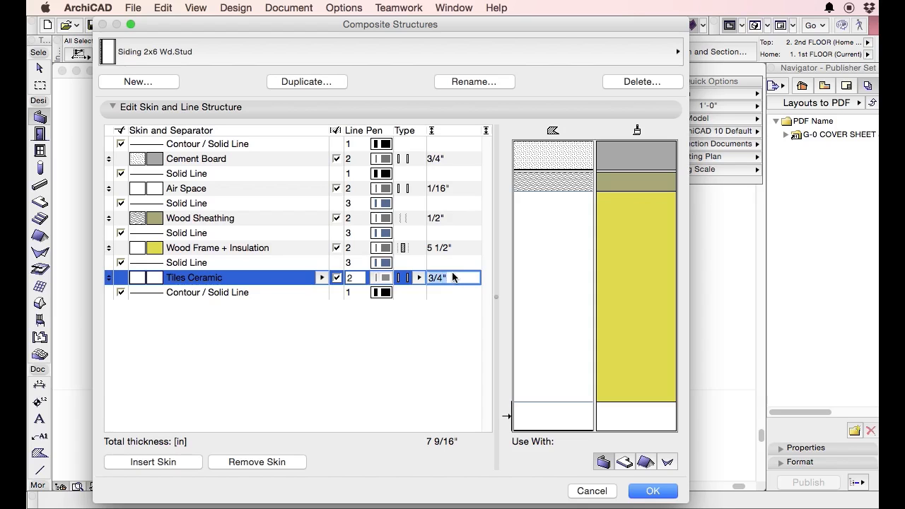
pyautogui.write('1/2')
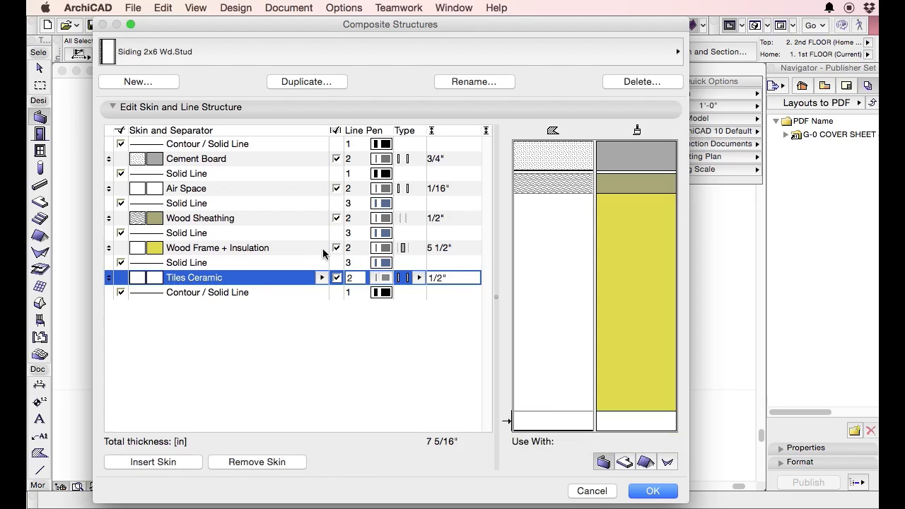
# Set the Wood Frame + Insulation skin's thickness to 7 1/2" and change its material to Wood Frame + Insulation Graphic.
pyautogui.doubleClick(231, 248)
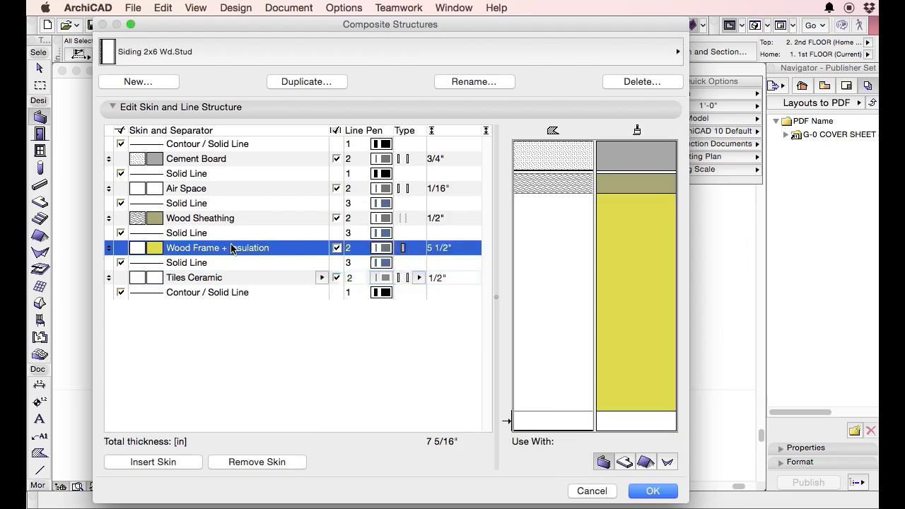
pyautogui.click(228, 331)
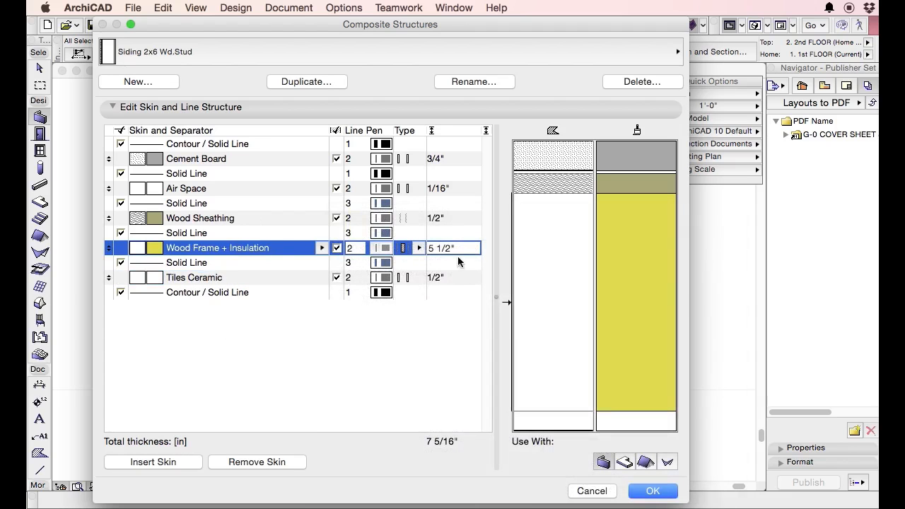
pyautogui.moveTo(460, 248); pyautogui.dragTo(429, 249)
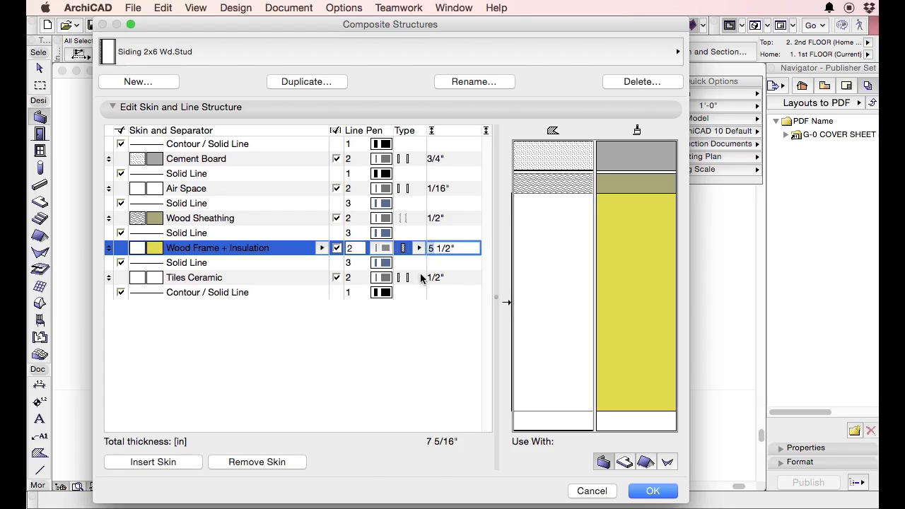
pyautogui.press('Delete')
pyautogui.write('7')
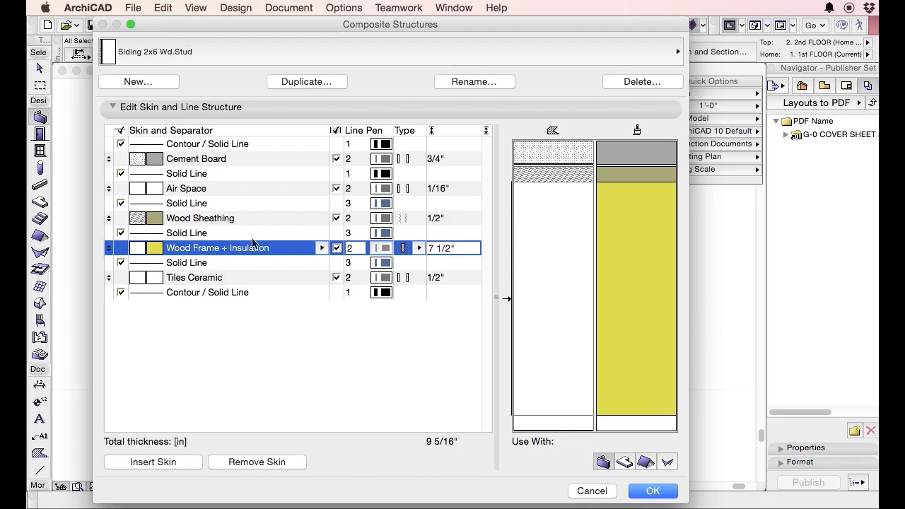
pyautogui.click(320, 249)
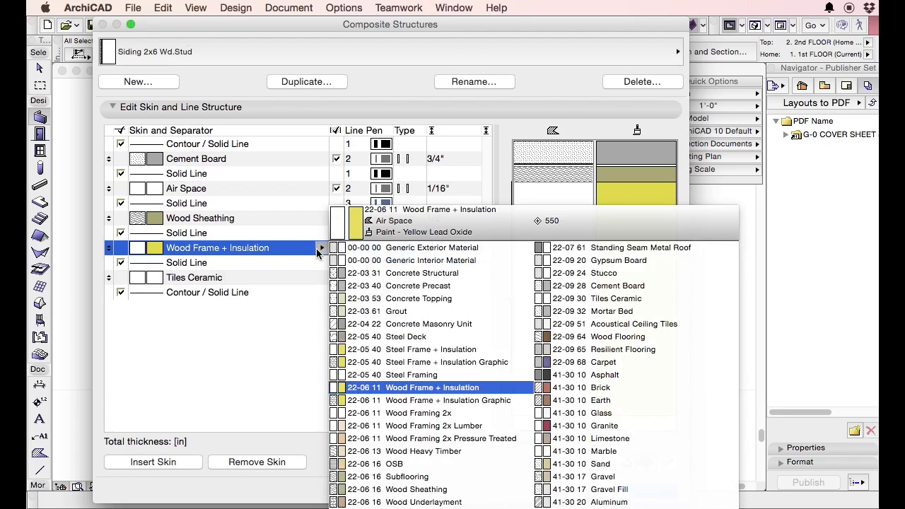
pyautogui.click(425, 400)
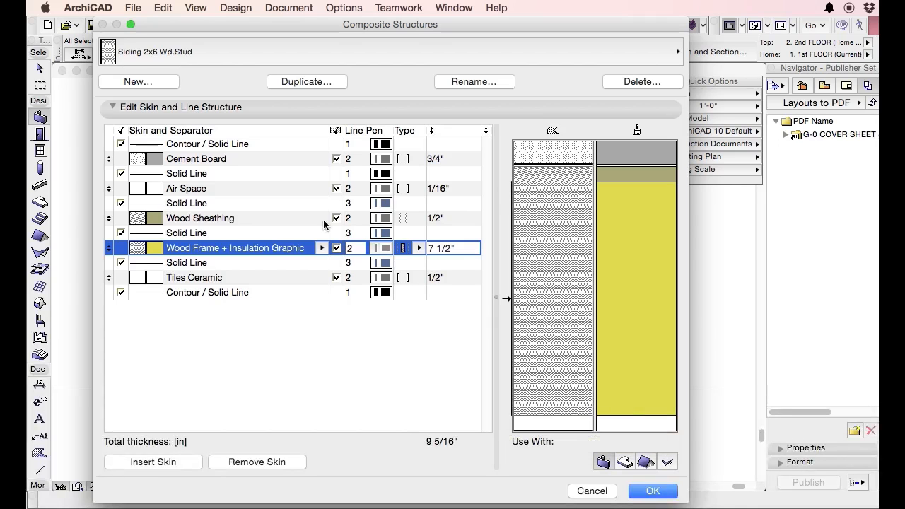
pyautogui.click(322, 248)
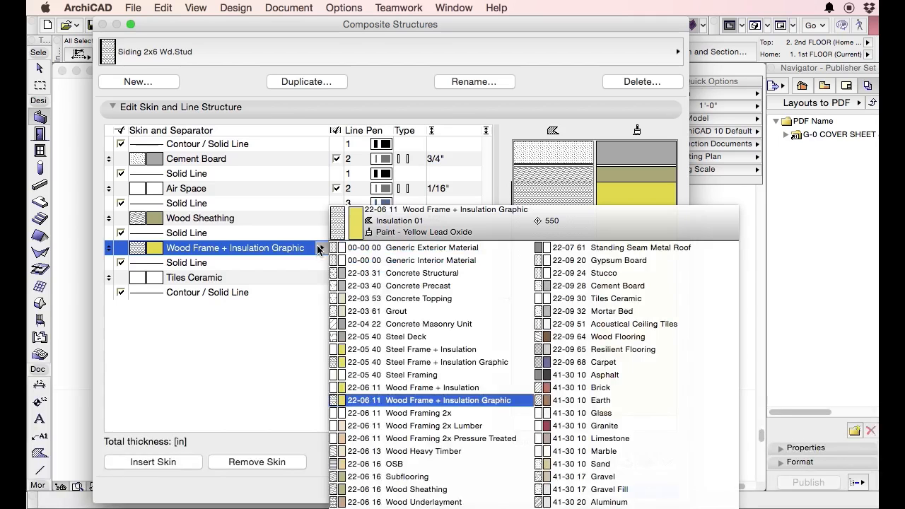
pyautogui.click(423, 400)
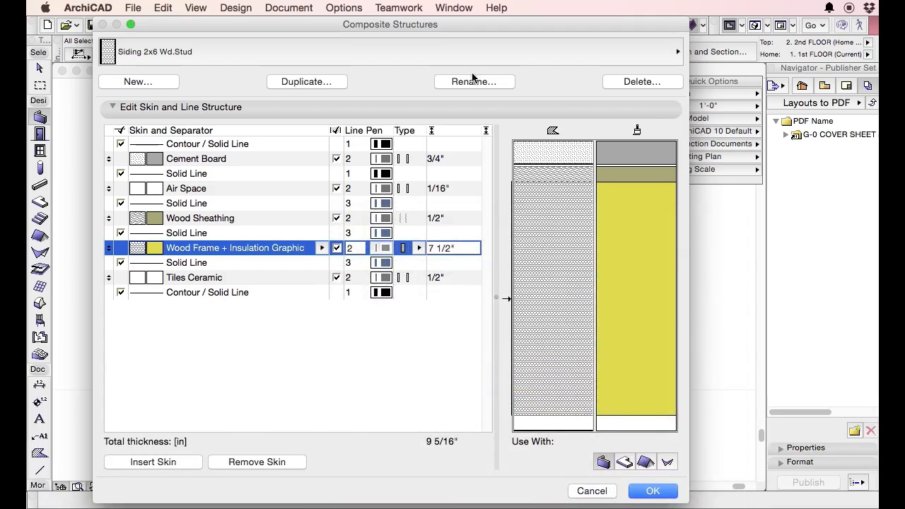
# Duplicate the edited composite under the name 2x6 DT and apply the composite changes.
pyautogui.click(304, 82)
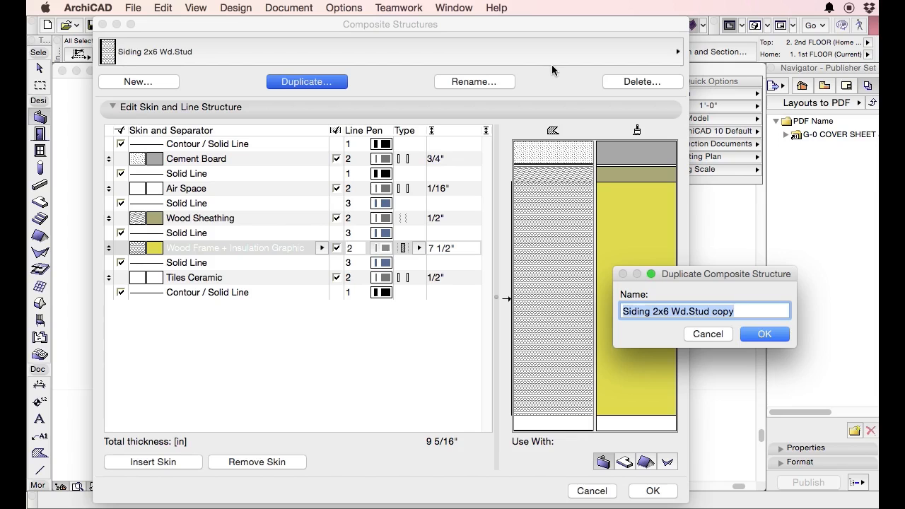
pyautogui.write('L')
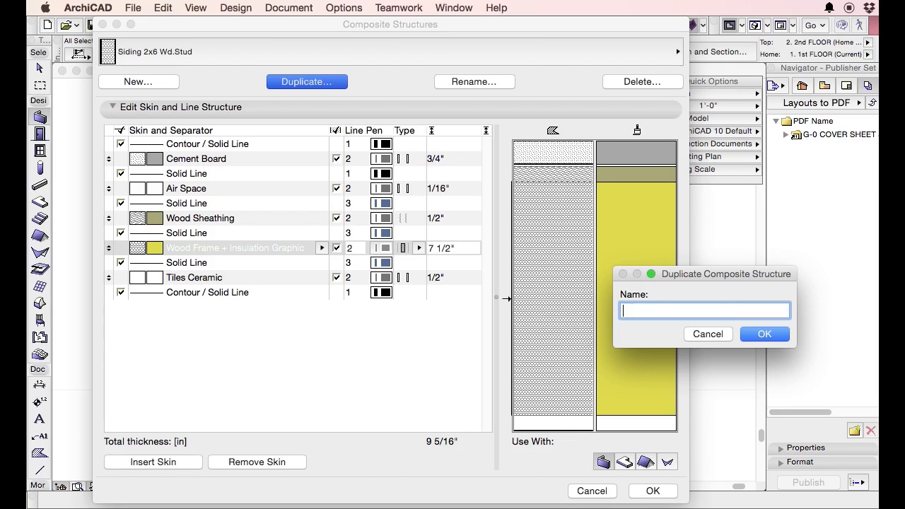
pyautogui.write('2x6 DT')
pyautogui.press('Return')
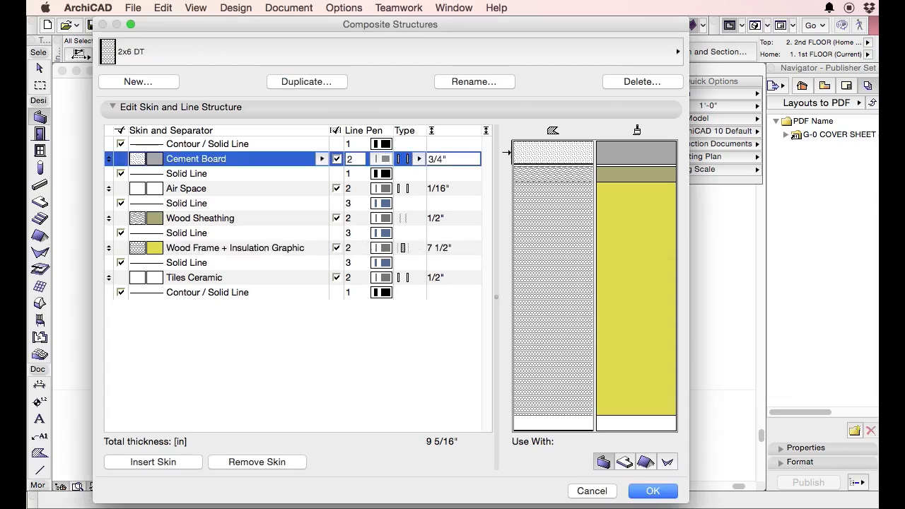
pyautogui.click(650, 495)
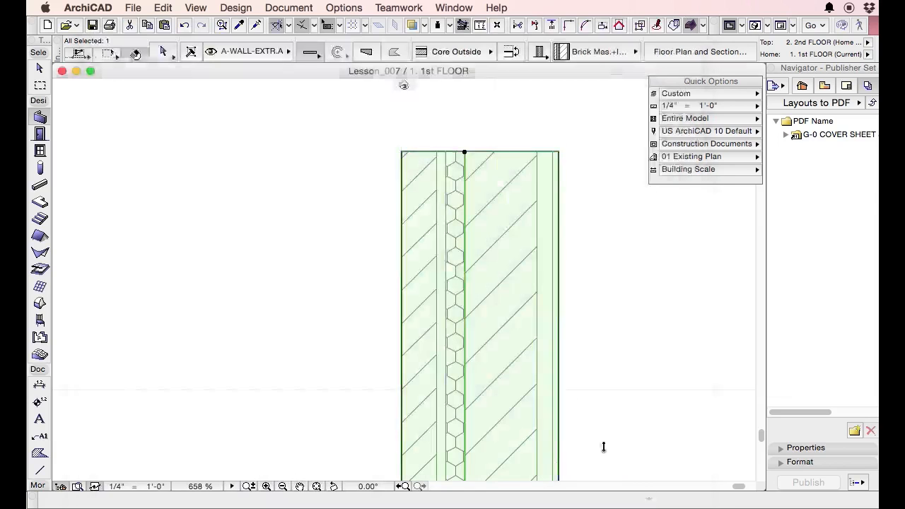
pyautogui.press('Escape')
pyautogui.press('Escape')
# Assign the 2x6 DT composite to the selected exterior wall, then deselect it and check its fills in the floor plan.
pyautogui.click(467, 168)
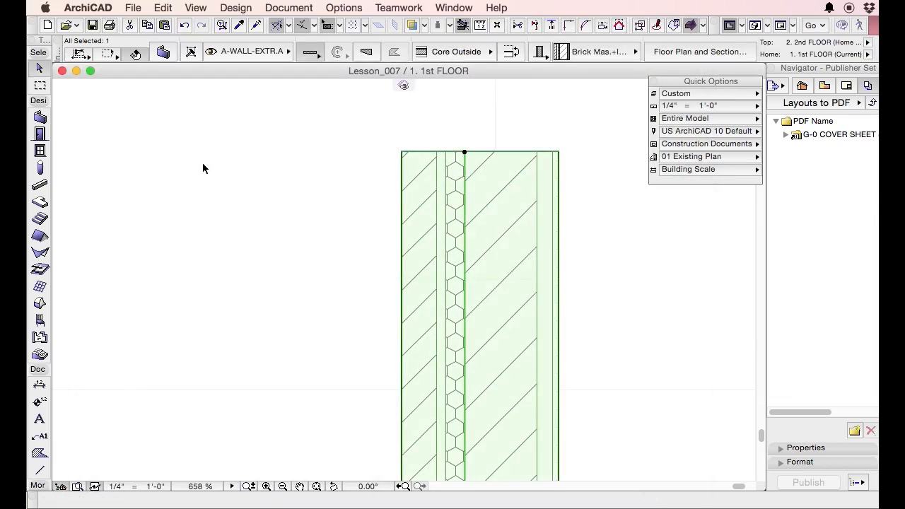
pyautogui.scroll(-5, 291, 157)
pyautogui.scroll(3, 290, 250)
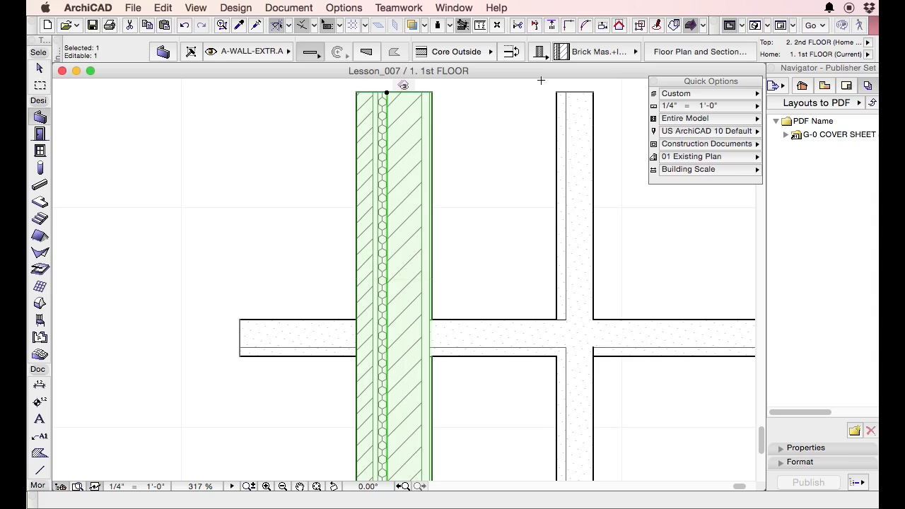
pyautogui.click(167, 51)
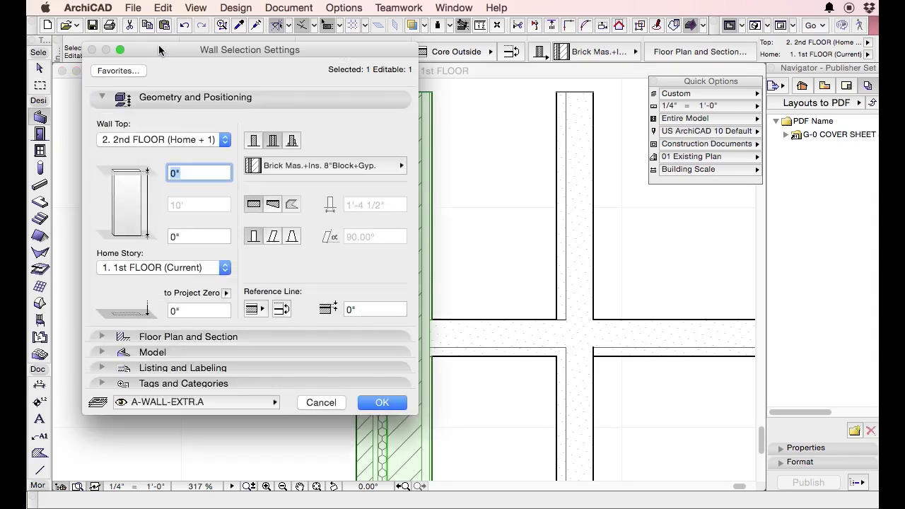
pyautogui.click(337, 167)
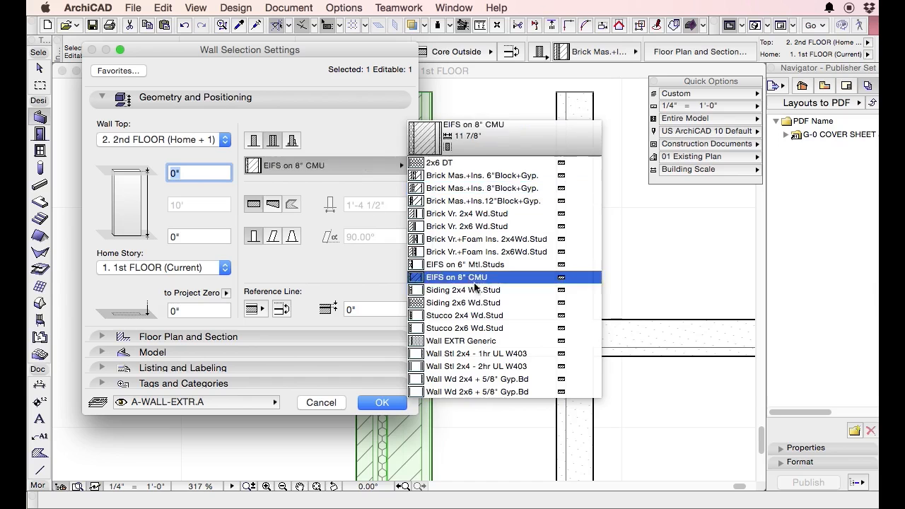
pyautogui.click(453, 163)
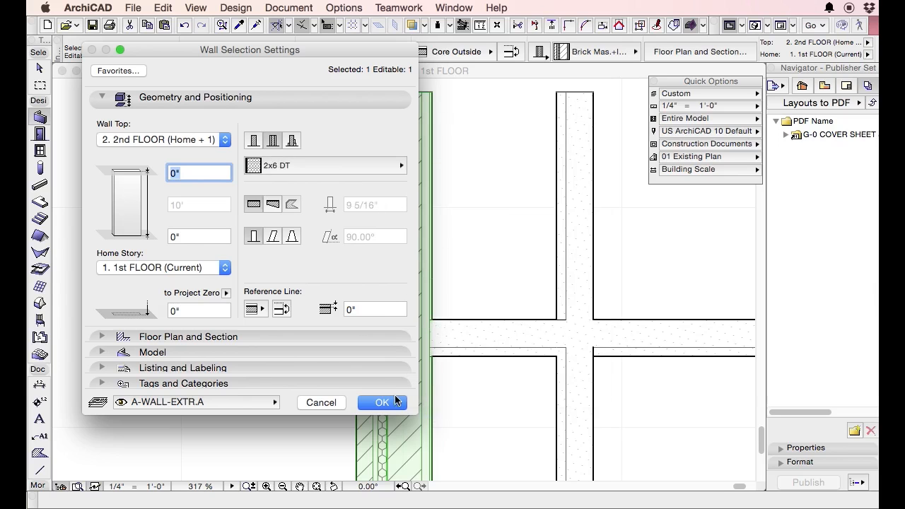
pyautogui.click(396, 401)
pyautogui.scroll(10, 411, 375)
pyautogui.press('Escape')
pyautogui.press('Escape')
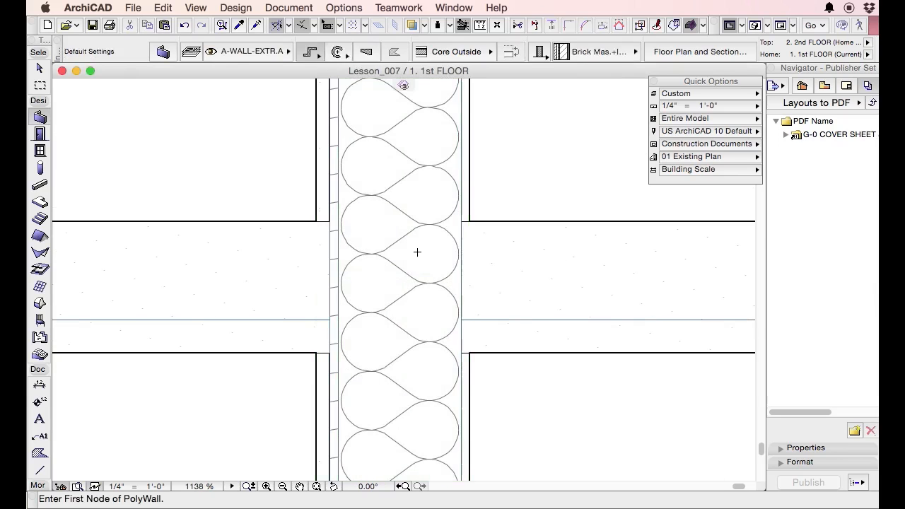
pyautogui.scroll(-5, 388, 361)
pyautogui.scroll(-5, 391, 242)
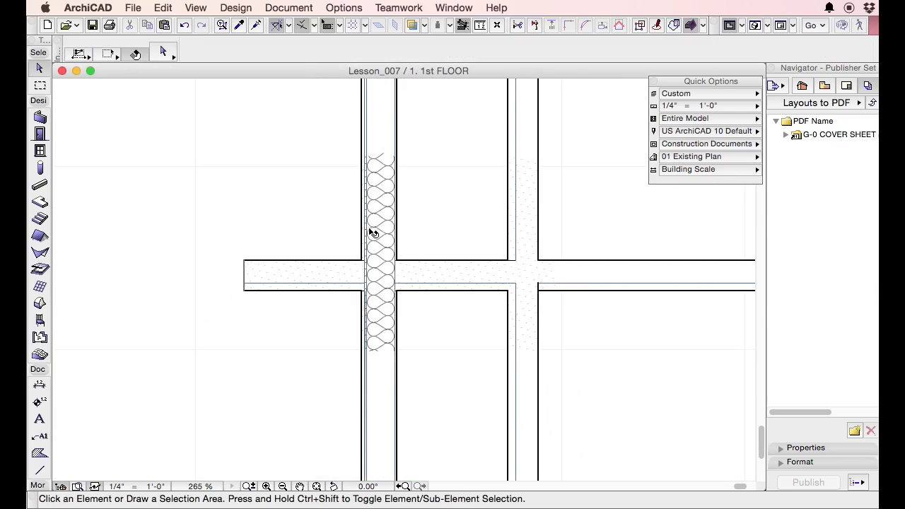